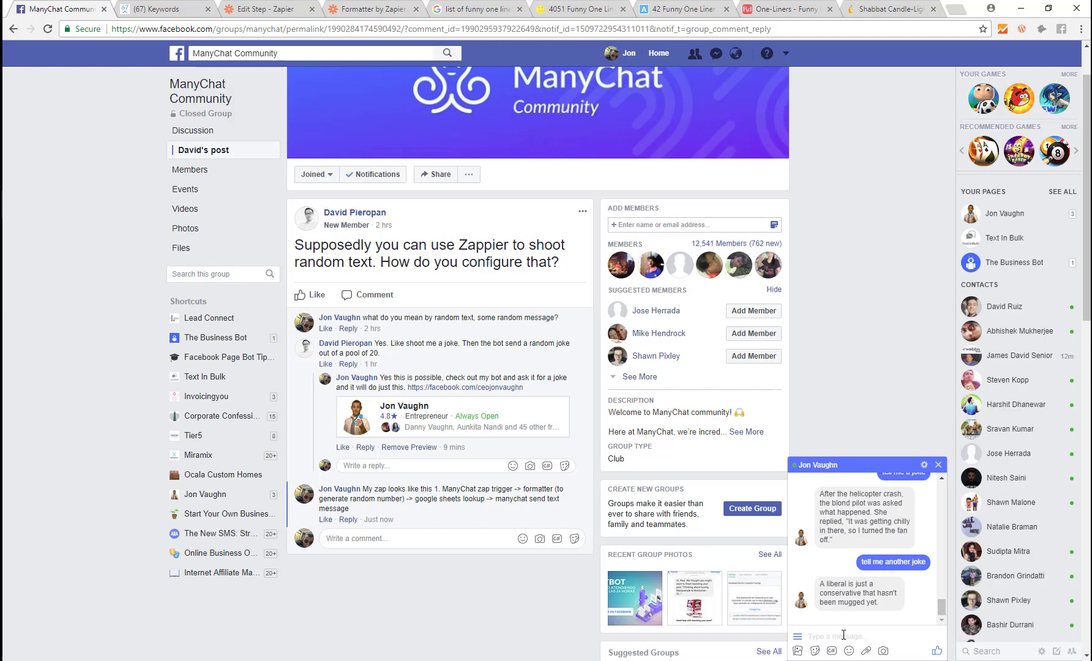
# Send the message "shoot me a joke" to the page's bot in the open Messenger chat.
pyautogui.moveTo(567, 269); pyautogui.dragTo(404, 244)
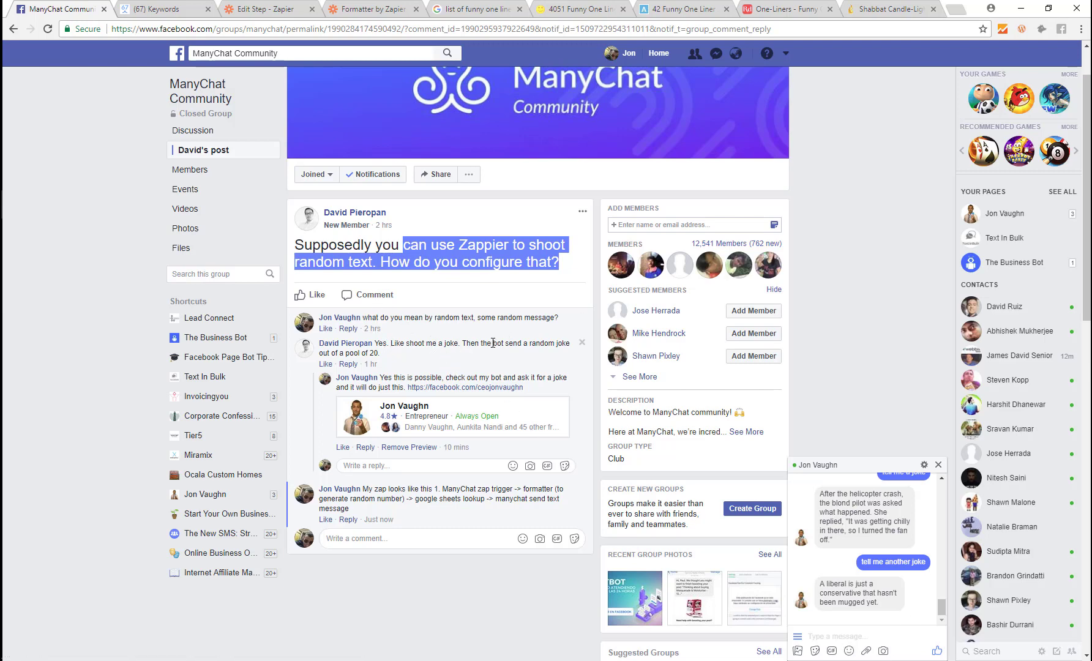
pyautogui.click(854, 636)
pyautogui.write('shoot me a joke')
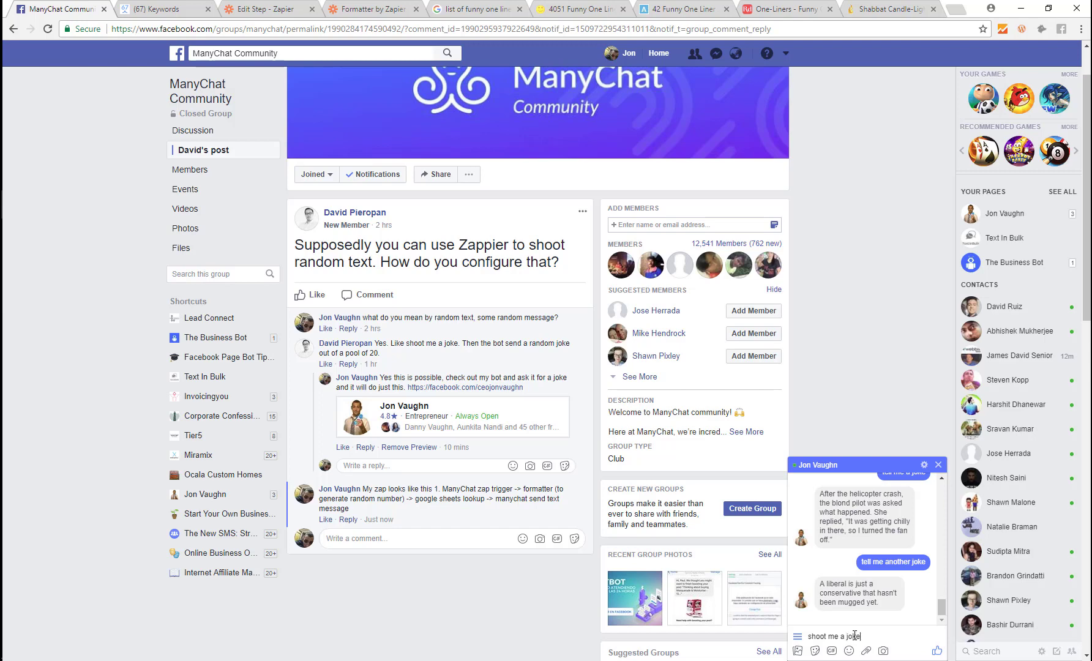
pyautogui.press('Return')
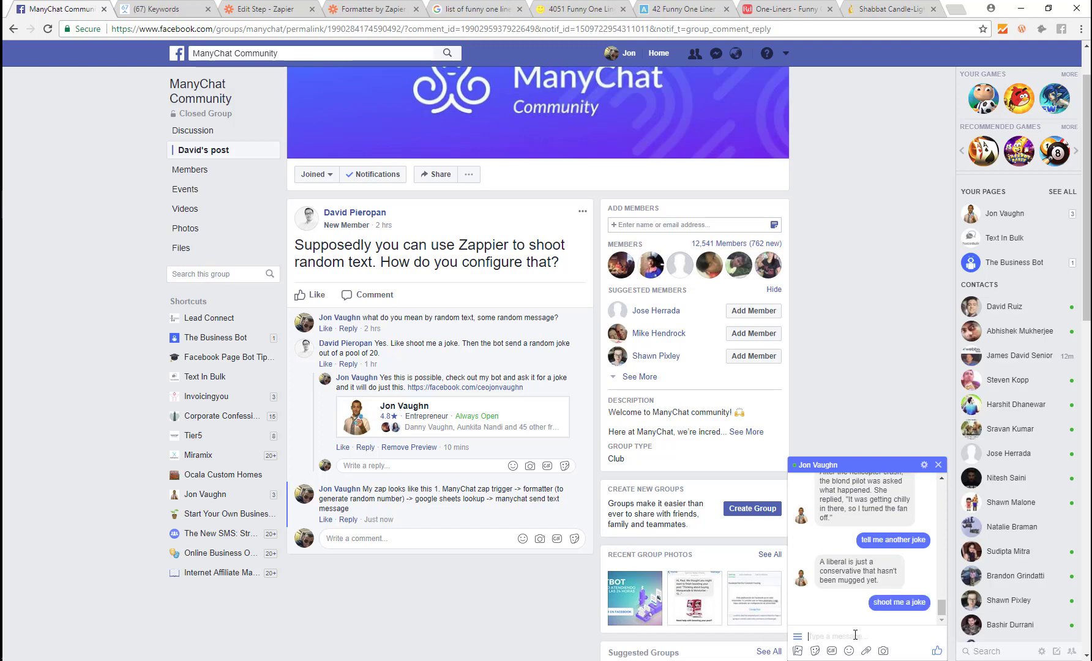
# Send the bot two more joke requests: "can you tell me a joke?" and "have any good joke?".
pyautogui.write('can you tell me a j')
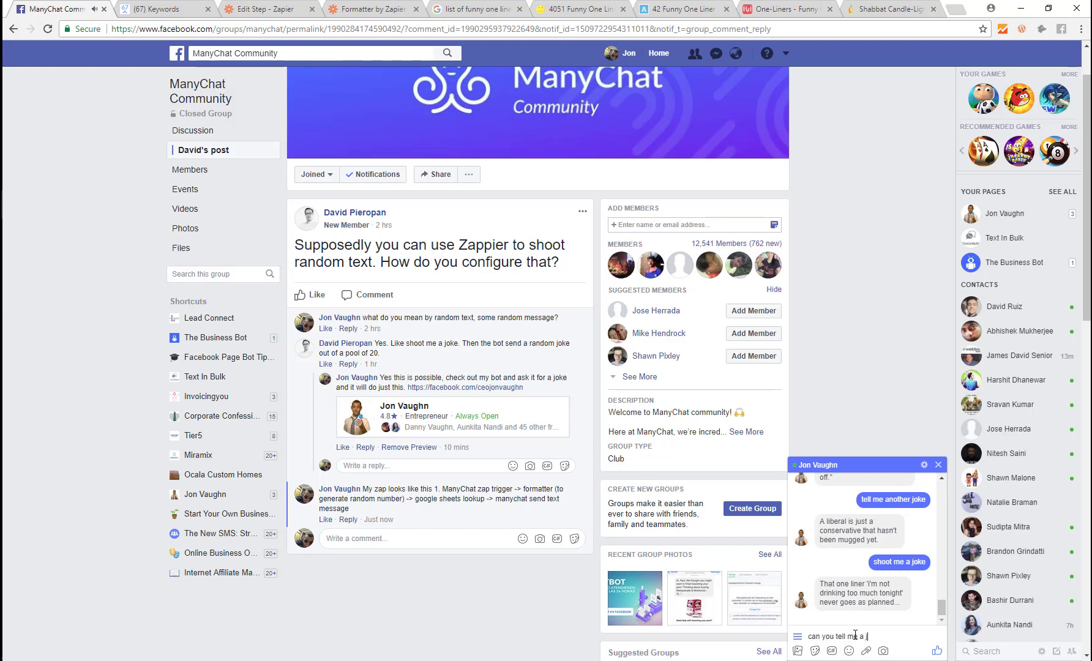
pyautogui.write('oke?')
pyautogui.press('Return')
pyautogui.write('have any good jokes')
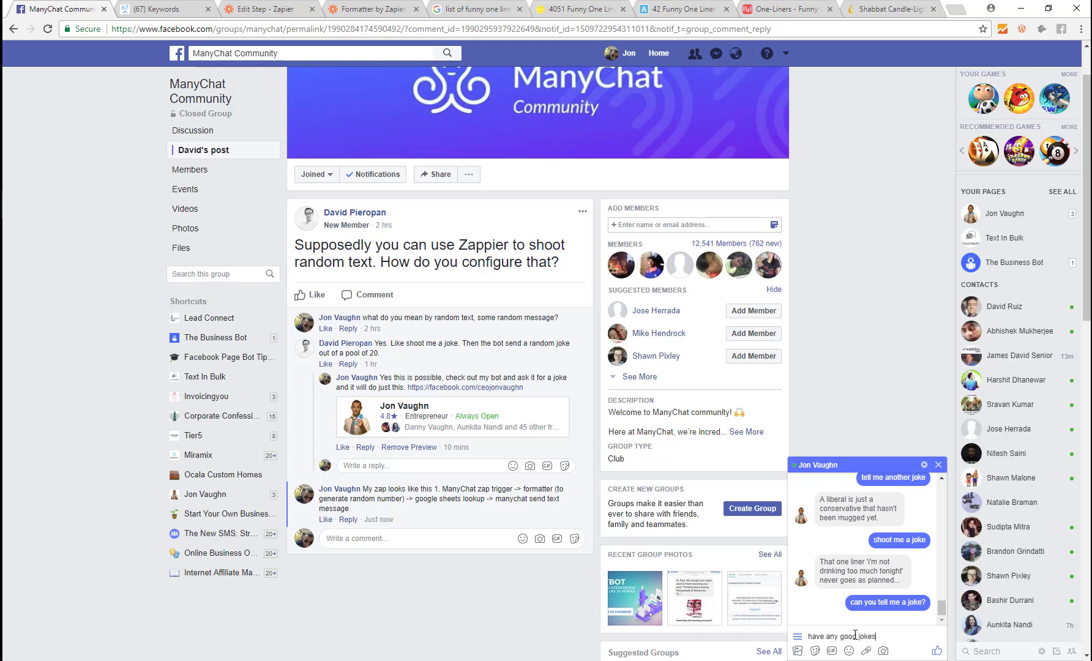
pyautogui.press('BackSpace')
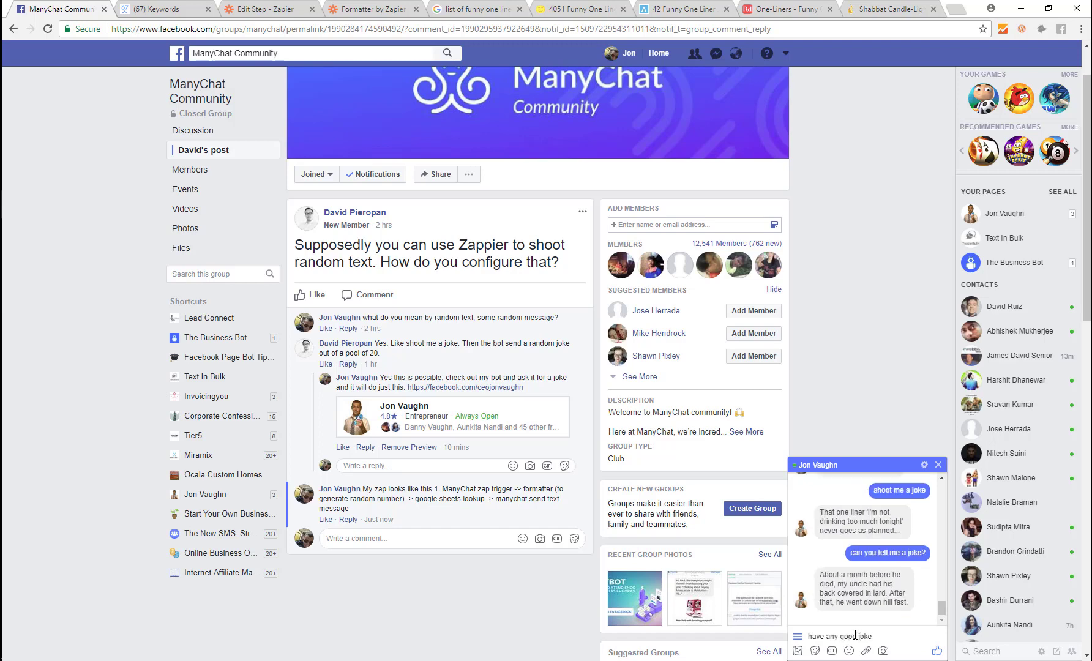
pyautogui.write('?')
pyautogui.press('Return')
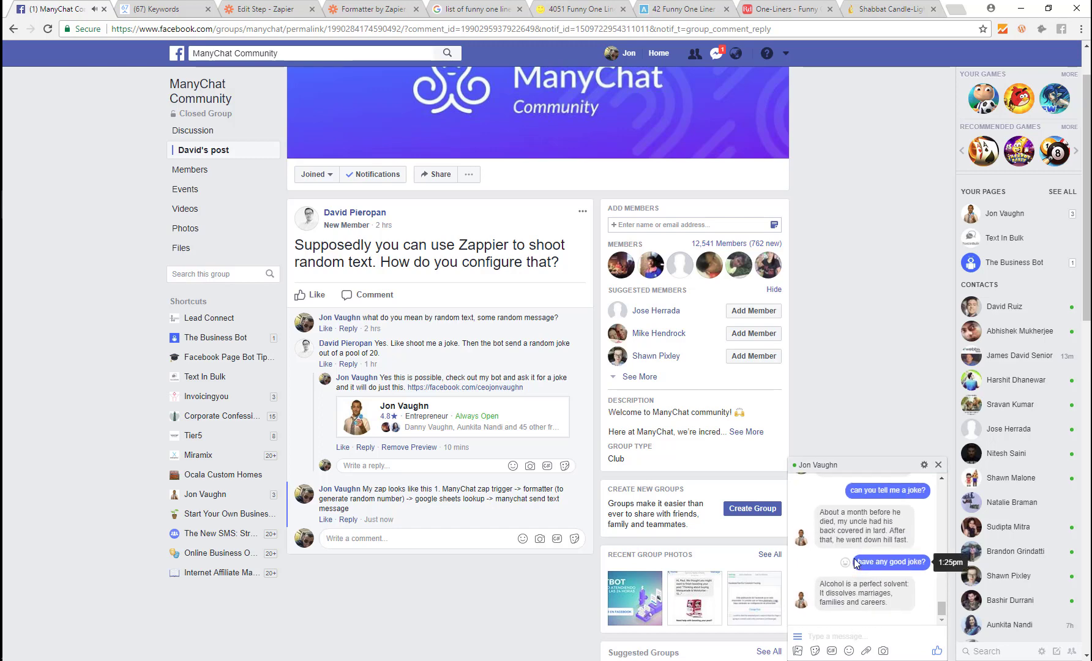
pyautogui.scroll(3, 856, 563)
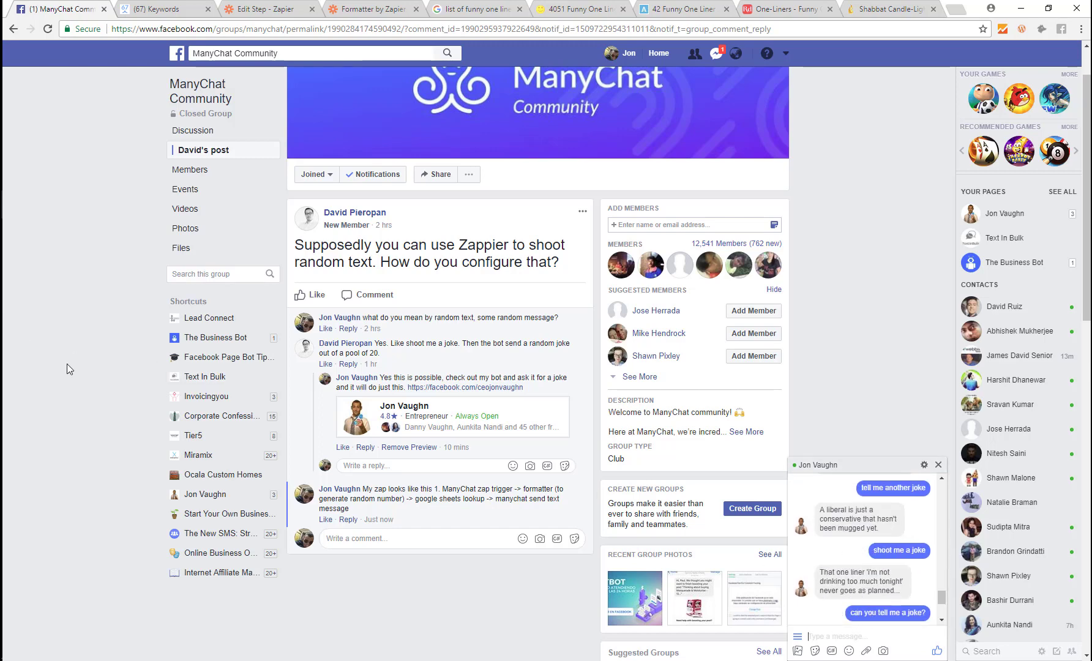
# Switch to ManyChat's Keywords page and inspect the additional action attached to the "joke" keyword rule.
pyautogui.click(179, 10)
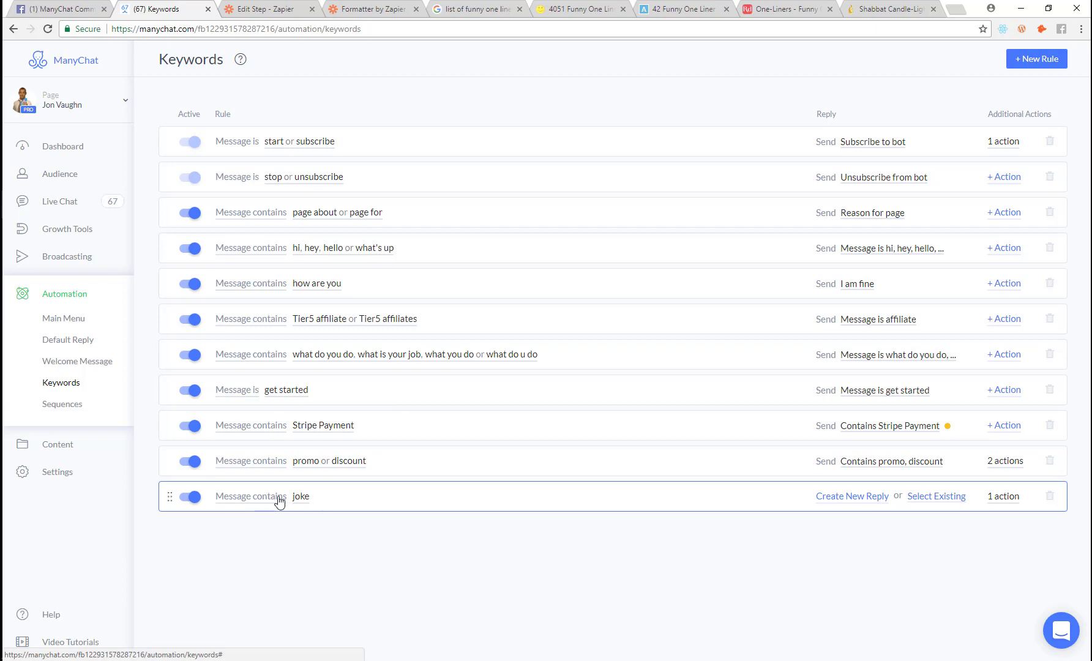
pyautogui.click(1004, 497)
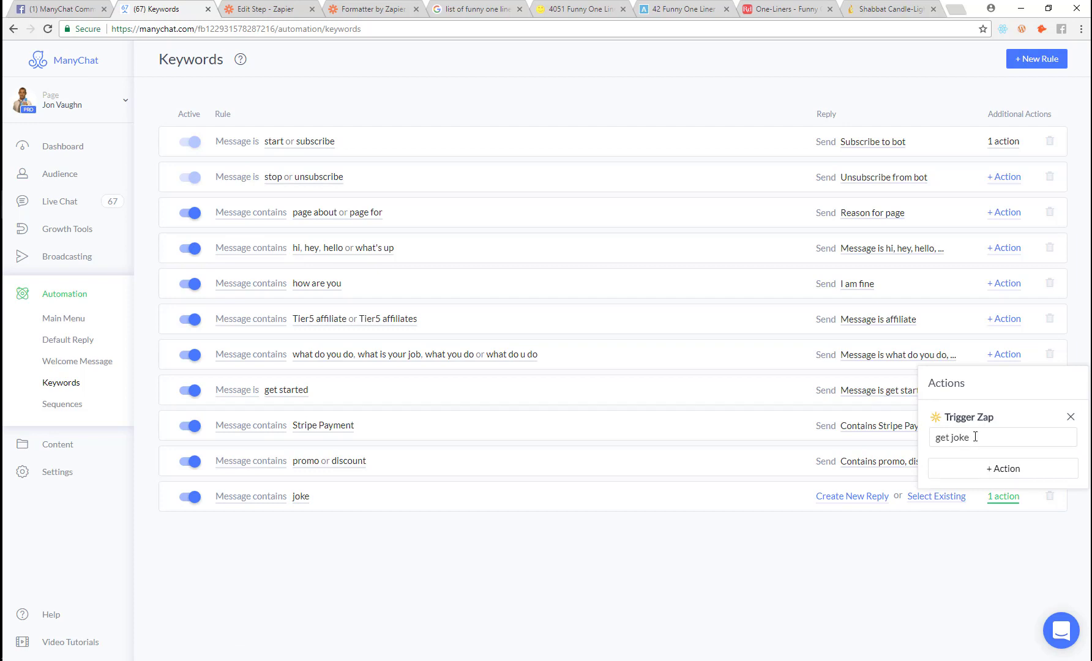
pyautogui.click(926, 564)
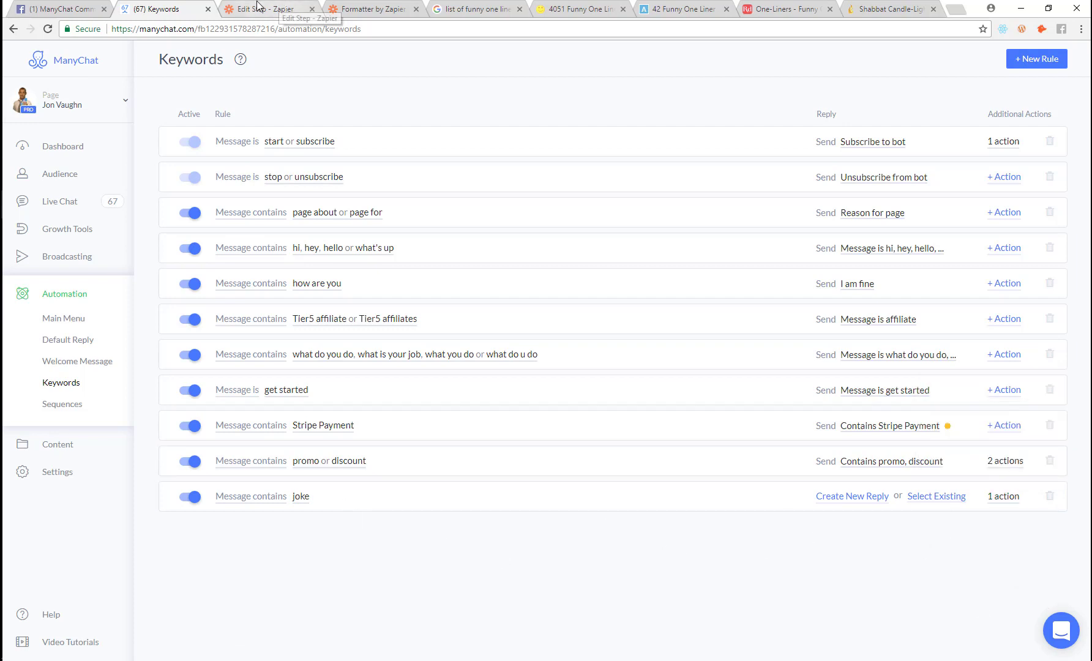
# Switch to the "random joke" zap in Zapier and view the ManyChat trigger's event options.
pyautogui.click(275, 9)
pyautogui.click(150, 162)
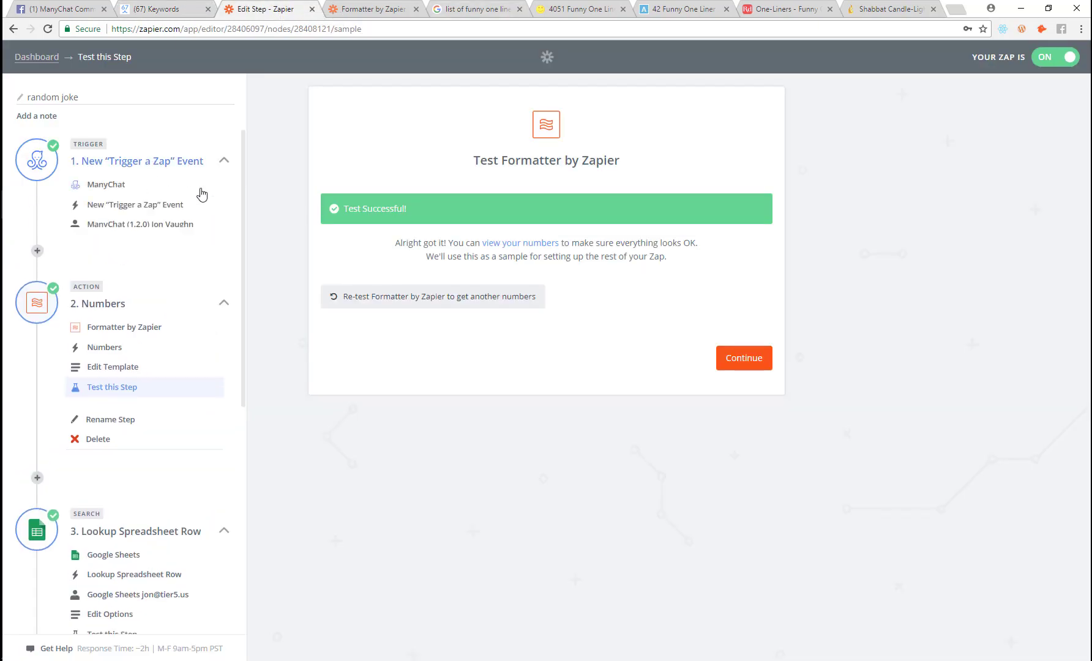
pyautogui.click(110, 245)
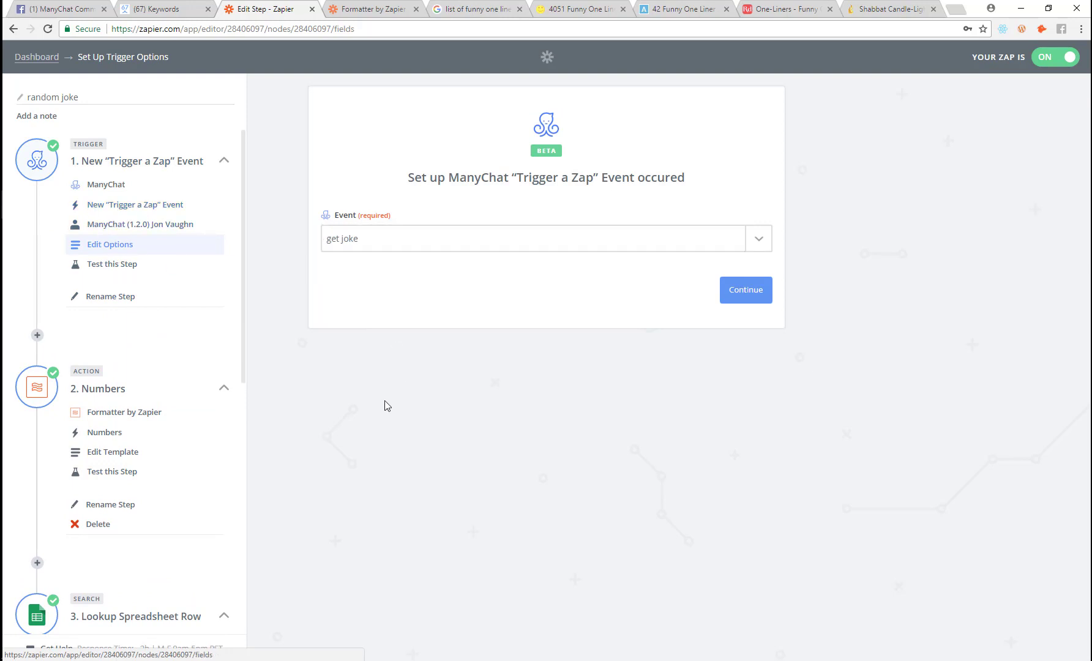
# Examine the Numbers step's app, action and template settings, including the available Transform choices.
pyautogui.scroll(-4, 101, 238)
pyautogui.scroll(1, 62, 217)
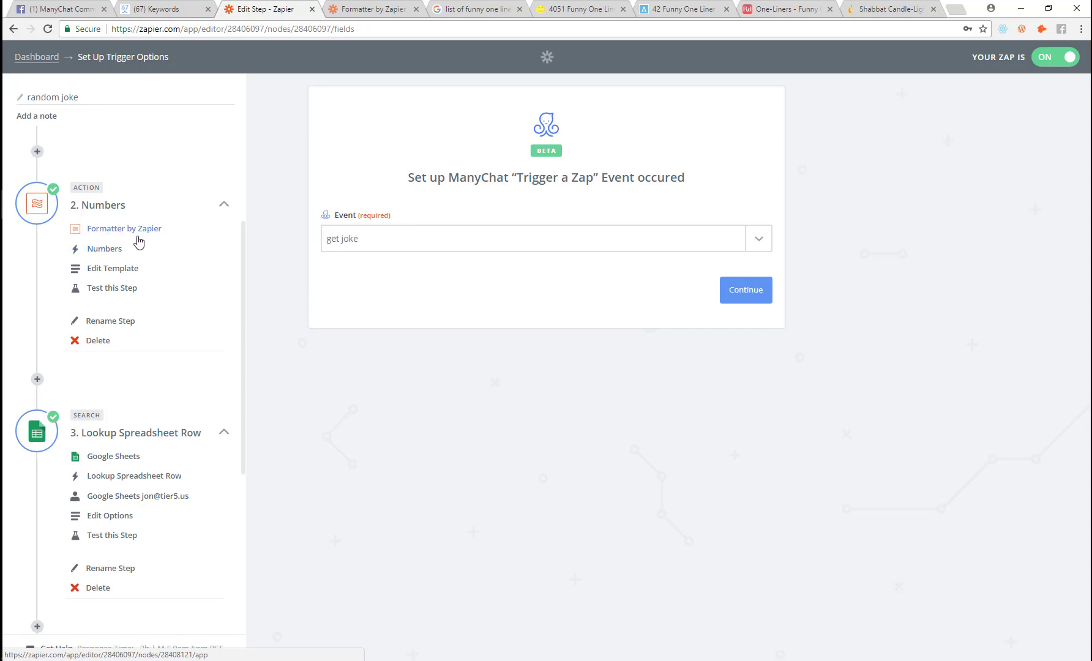
pyautogui.click(112, 274)
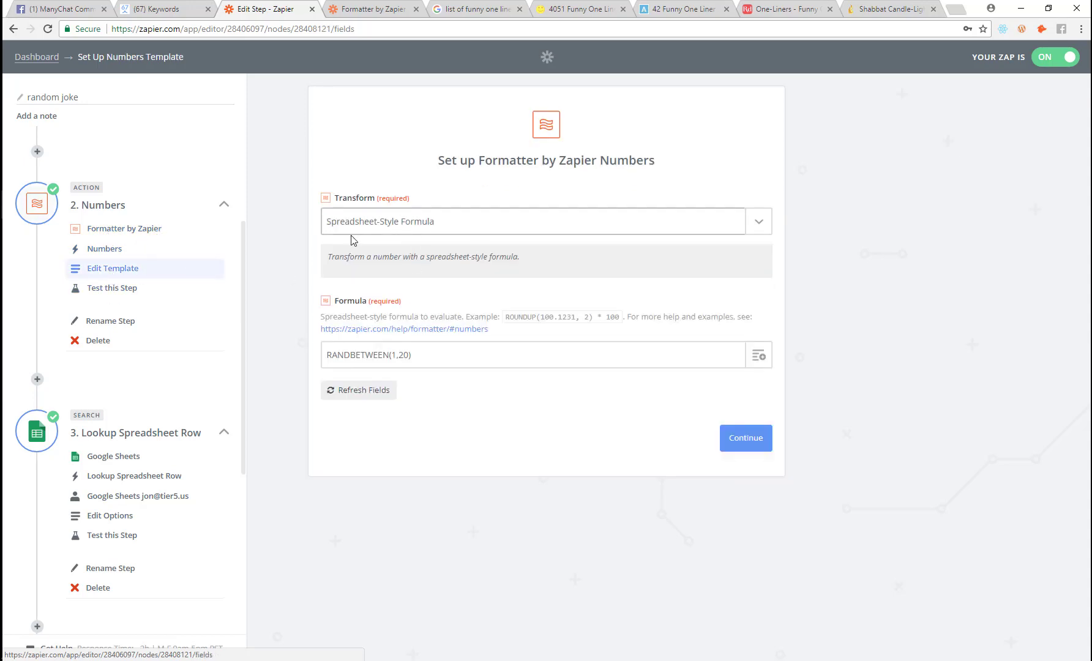
pyautogui.click(115, 229)
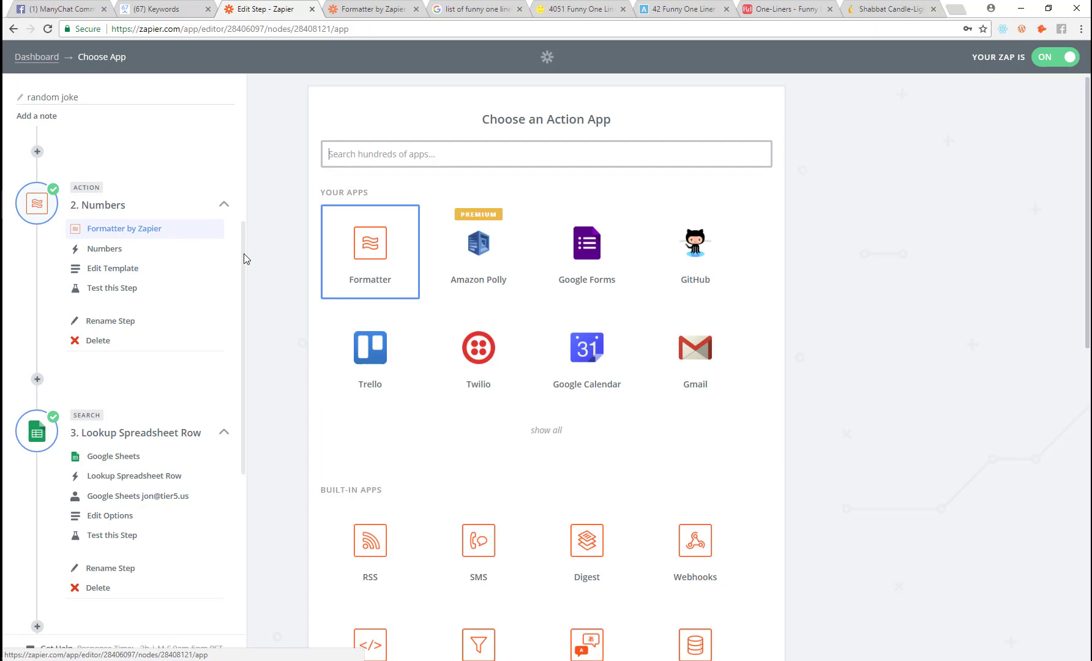
pyautogui.click(102, 248)
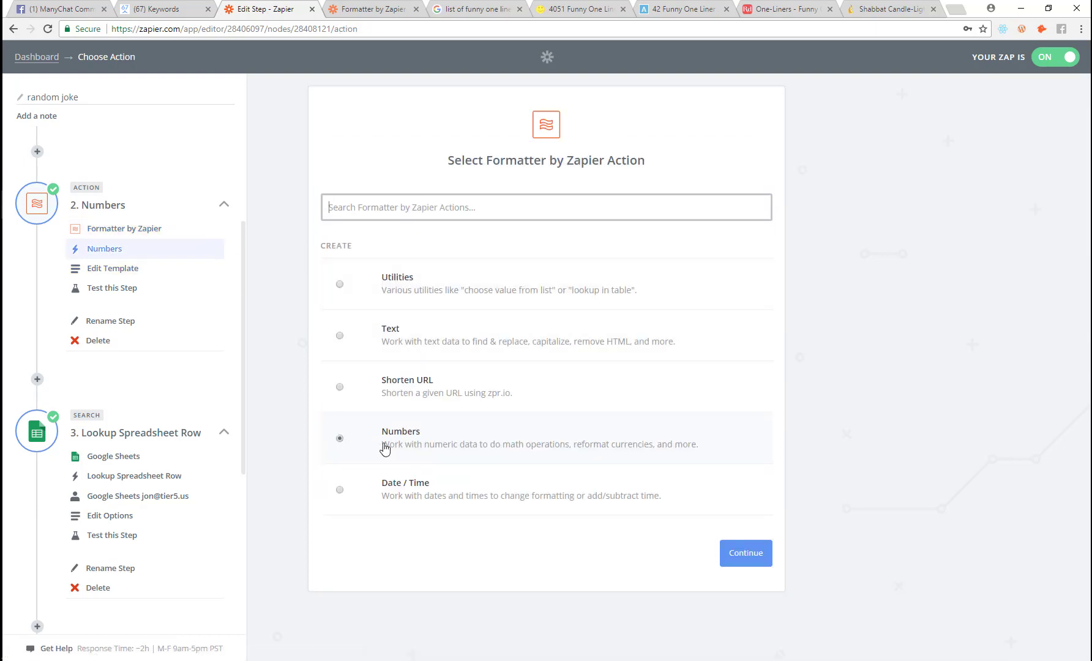
pyautogui.click(115, 269)
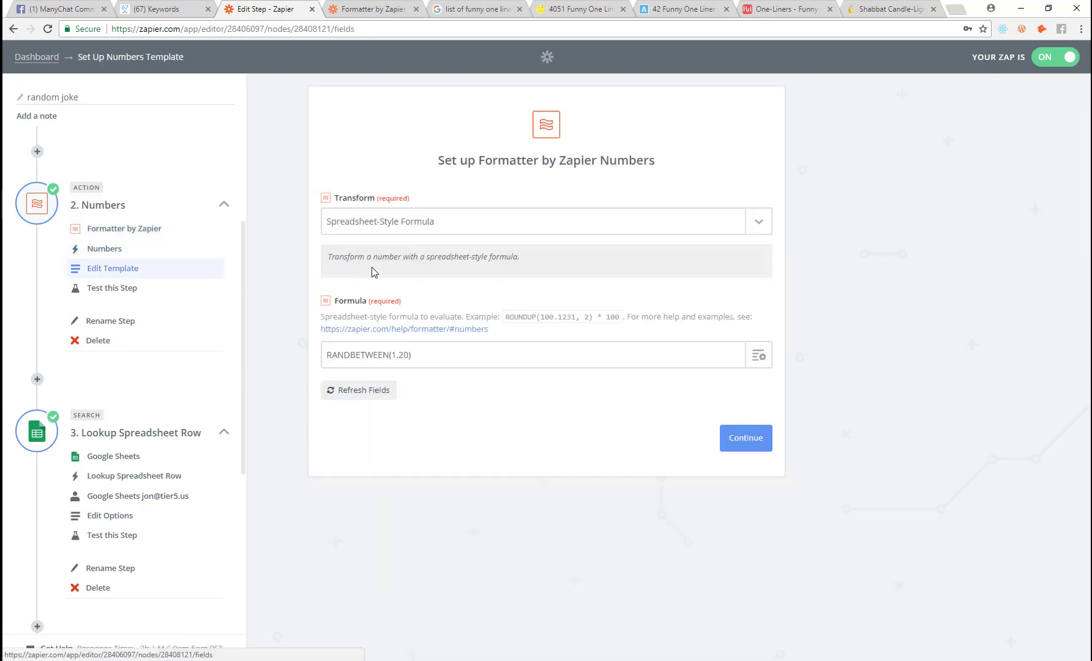
pyautogui.click(463, 224)
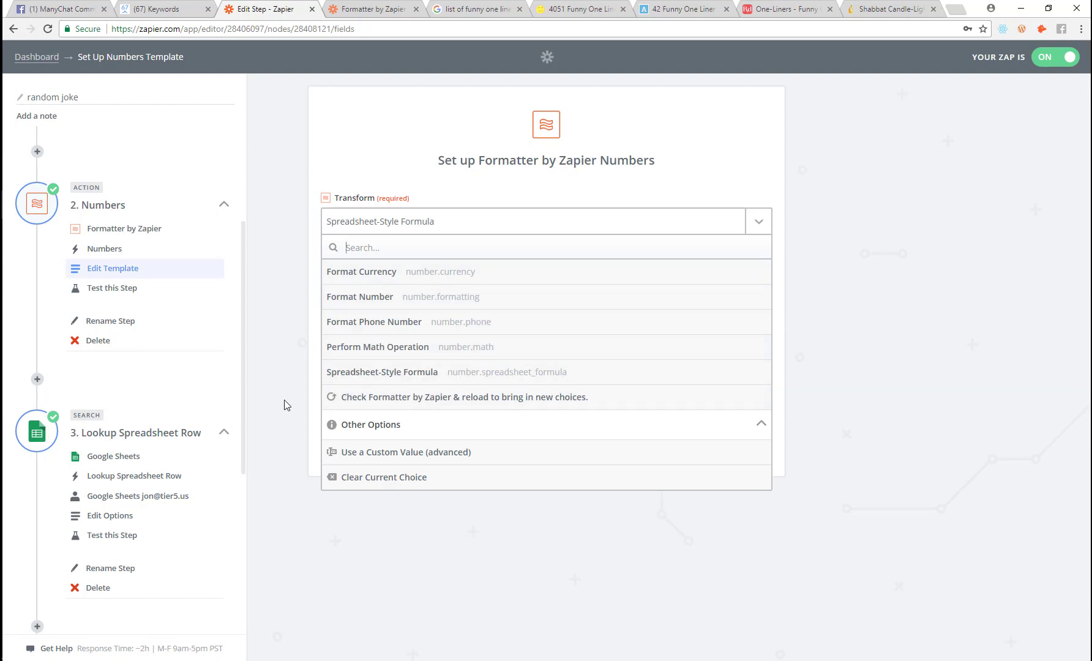
pyautogui.click(292, 365)
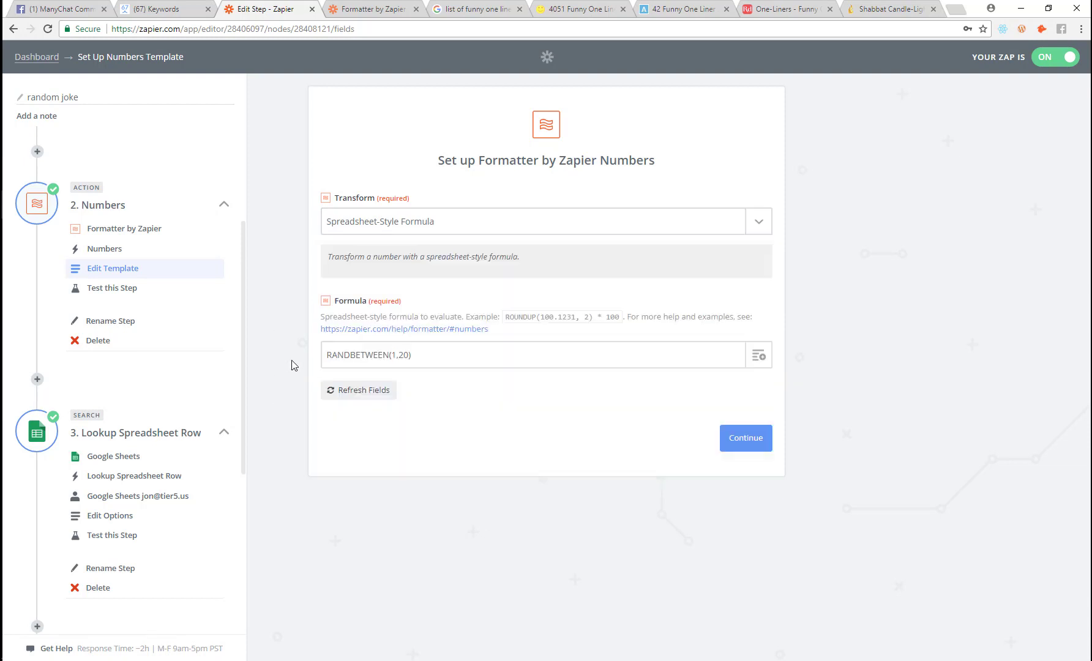
# Look up the RANDBETWEEN(min, max) function in Zapier's Formatter help page, then return to the zap editor.
pyautogui.click(365, 9)
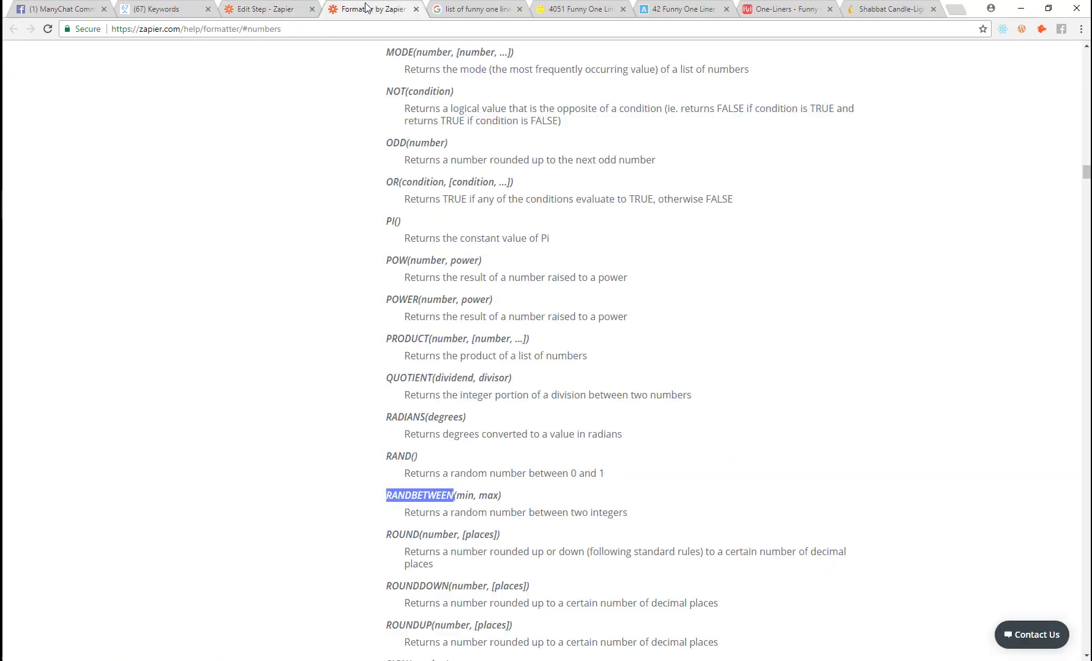
pyautogui.scroll(20, 401, 404)
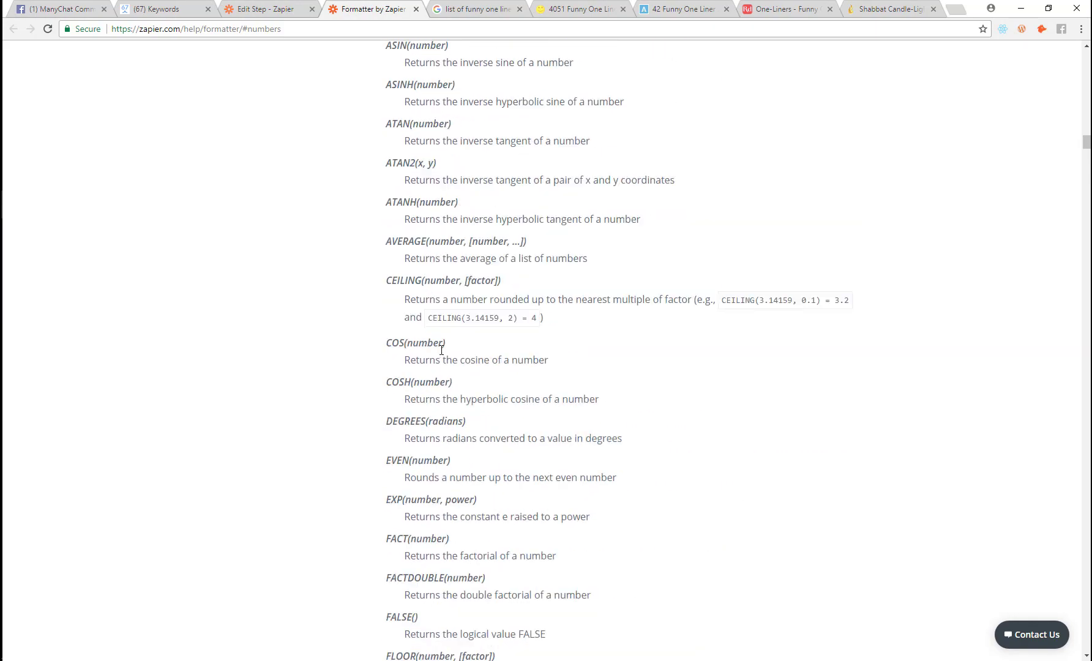
pyautogui.scroll(14, 443, 346)
pyautogui.scroll(-12, 430, 261)
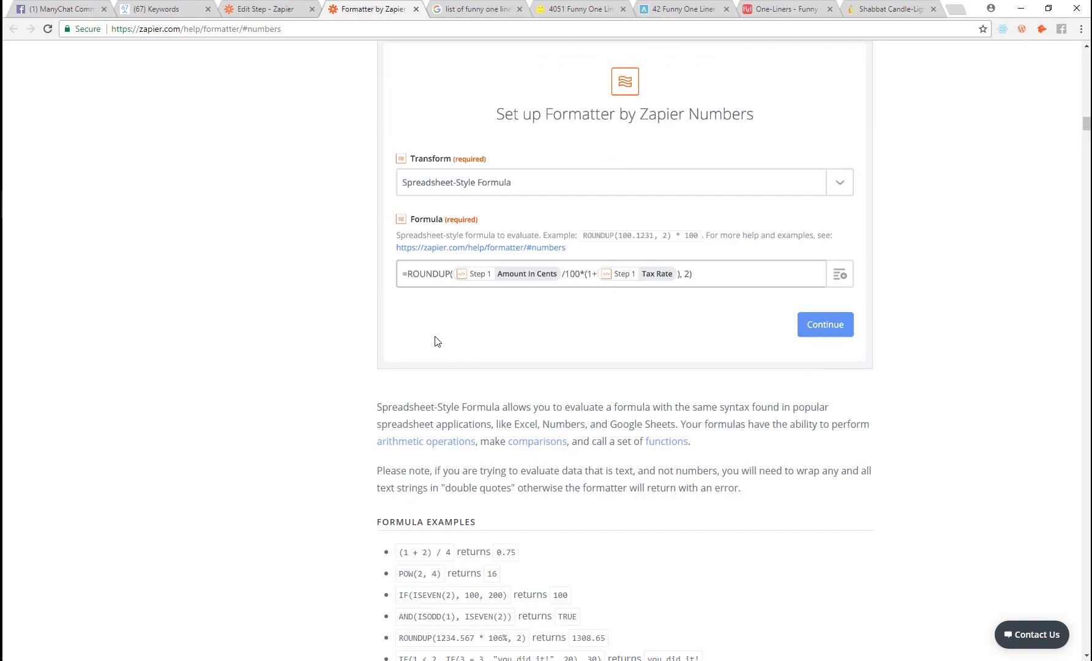
pyautogui.scroll(5, 430, 262)
pyautogui.scroll(-20, 432, 322)
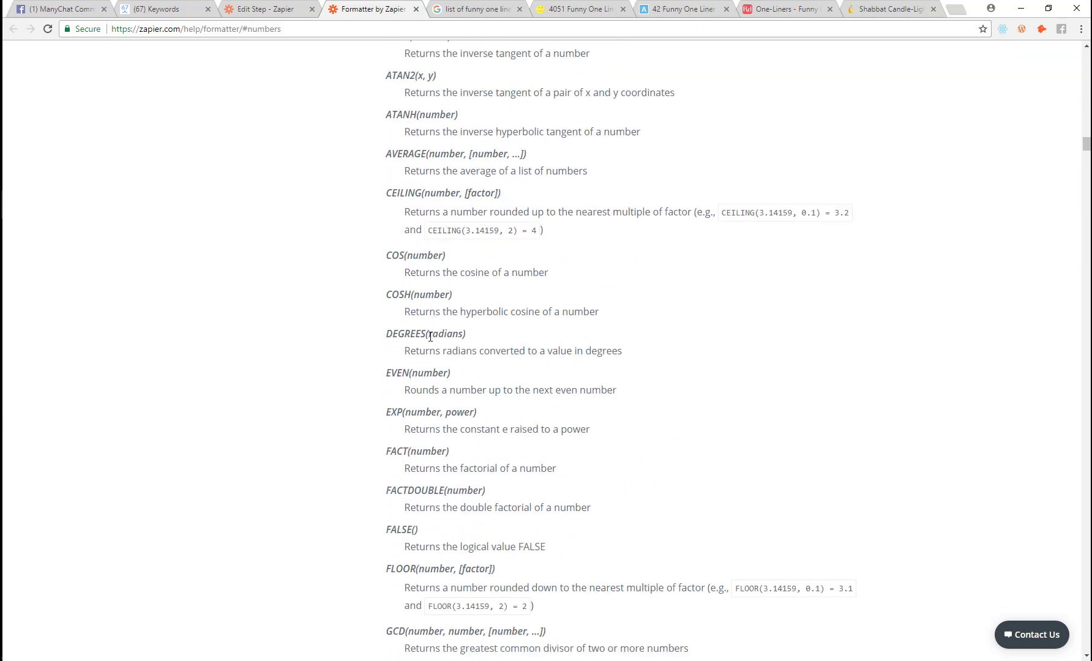
pyautogui.scroll(-12, 420, 347)
pyautogui.doubleClick(419, 373)
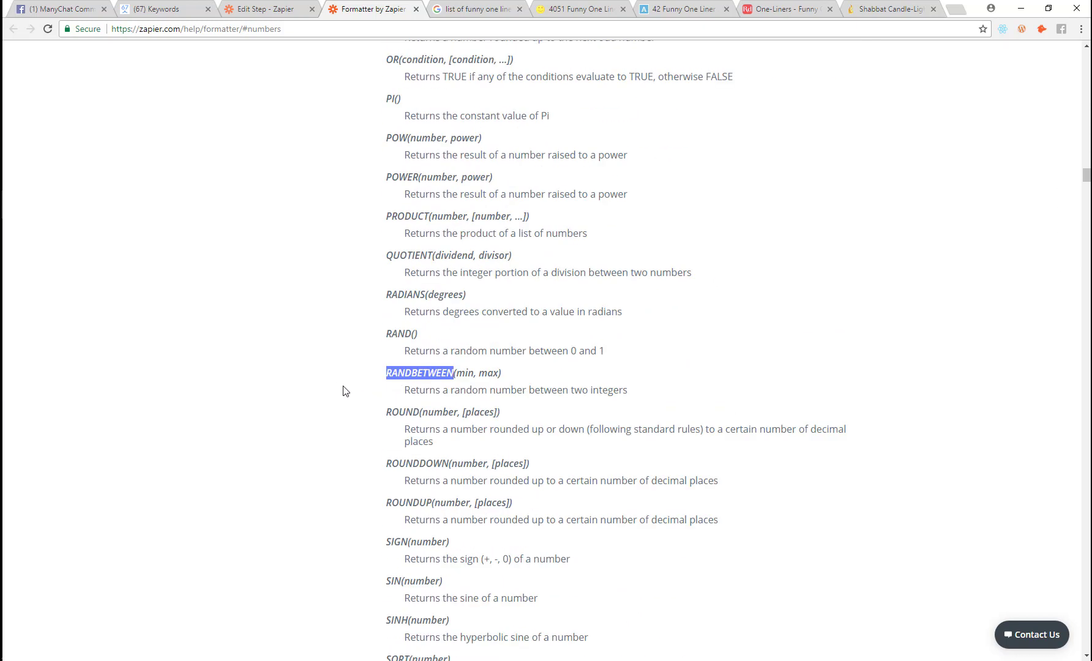
pyautogui.click(396, 379)
pyautogui.doubleClick(397, 376)
pyautogui.click(517, 379)
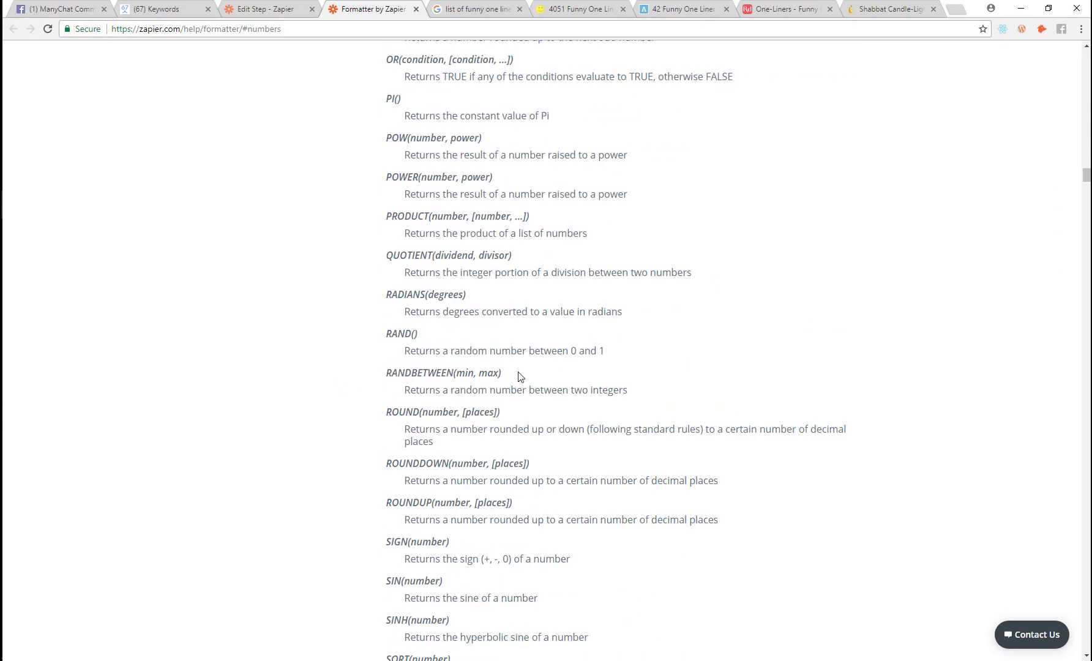
pyautogui.moveTo(501, 373); pyautogui.dragTo(387, 374)
pyautogui.click(248, 7)
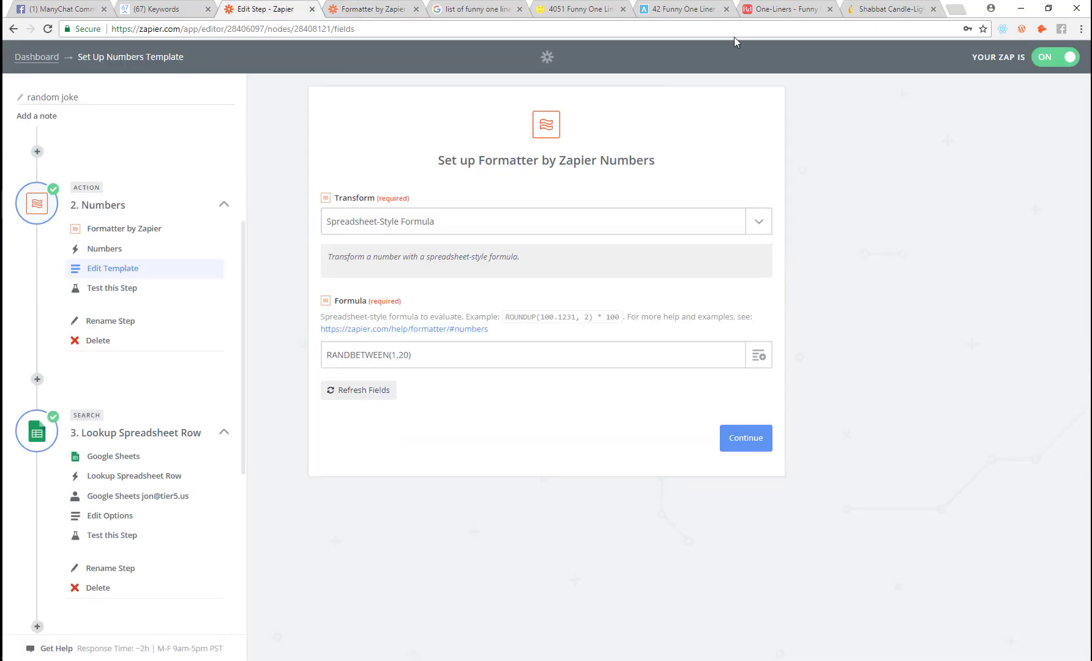
# Move the Jokes Google Sheet from the other browser window into this one and widen its JOKE column to show the joke text.
pyautogui.moveTo(962, 14); pyautogui.dragTo(1091, 43)
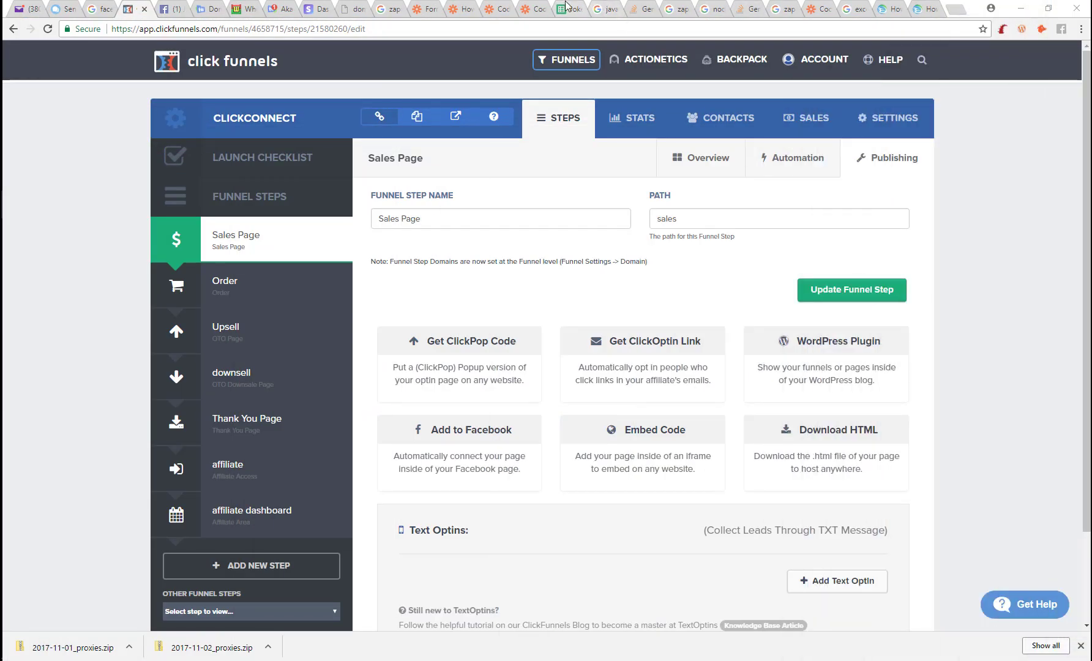
pyautogui.moveTo(566, 6); pyautogui.dragTo(1091, 92)
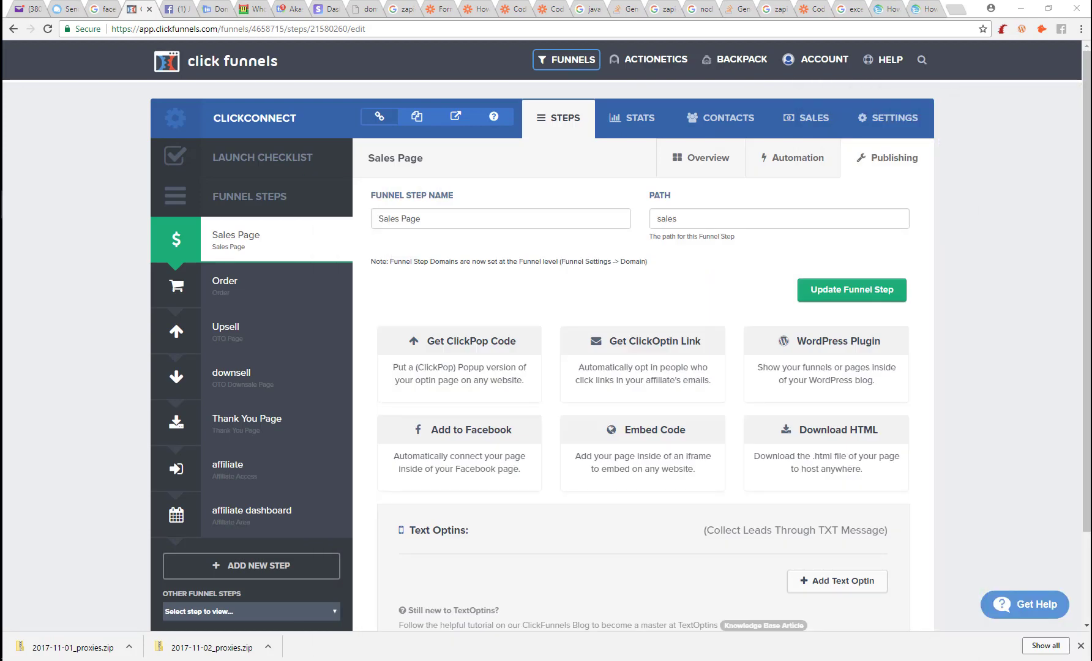
pyautogui.moveTo(1091, 92)
pyautogui.mouseDown()
pyautogui.moveTo(967, 92)
pyautogui.moveTo(1090, 92)
pyautogui.mouseUp()
pyautogui.moveTo(1091, 92); pyautogui.dragTo(514, 2)
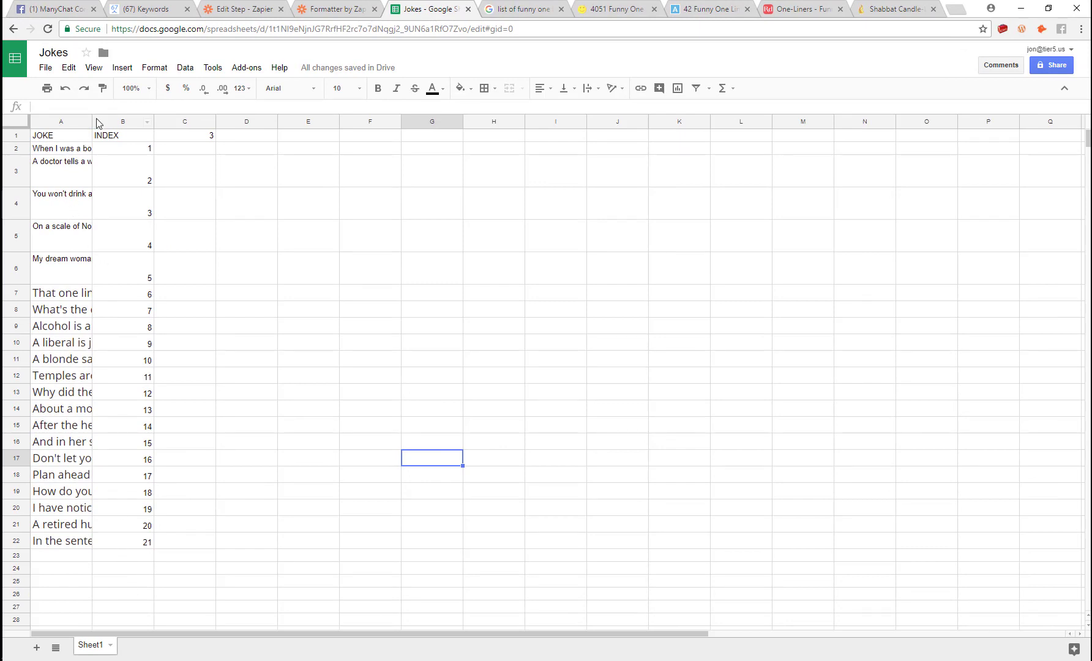
pyautogui.moveTo(92, 122); pyautogui.dragTo(476, 122)
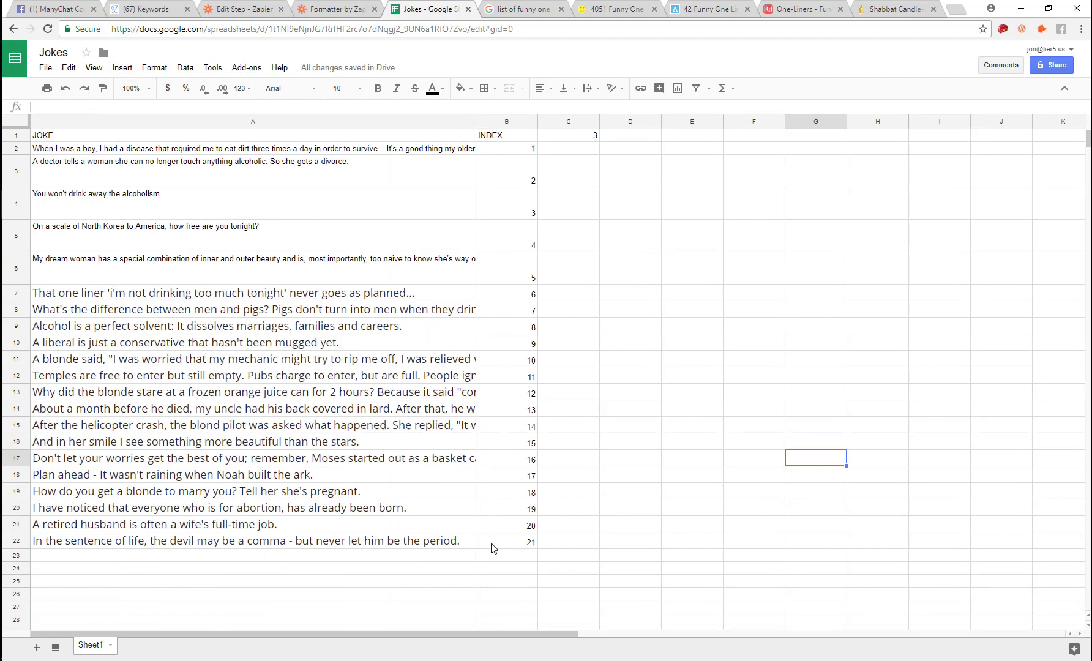
# Edit the upper limit of the Numbers step's RANDBETWEEN formula in Zapier and continue to the step's test.
pyautogui.click(313, 5)
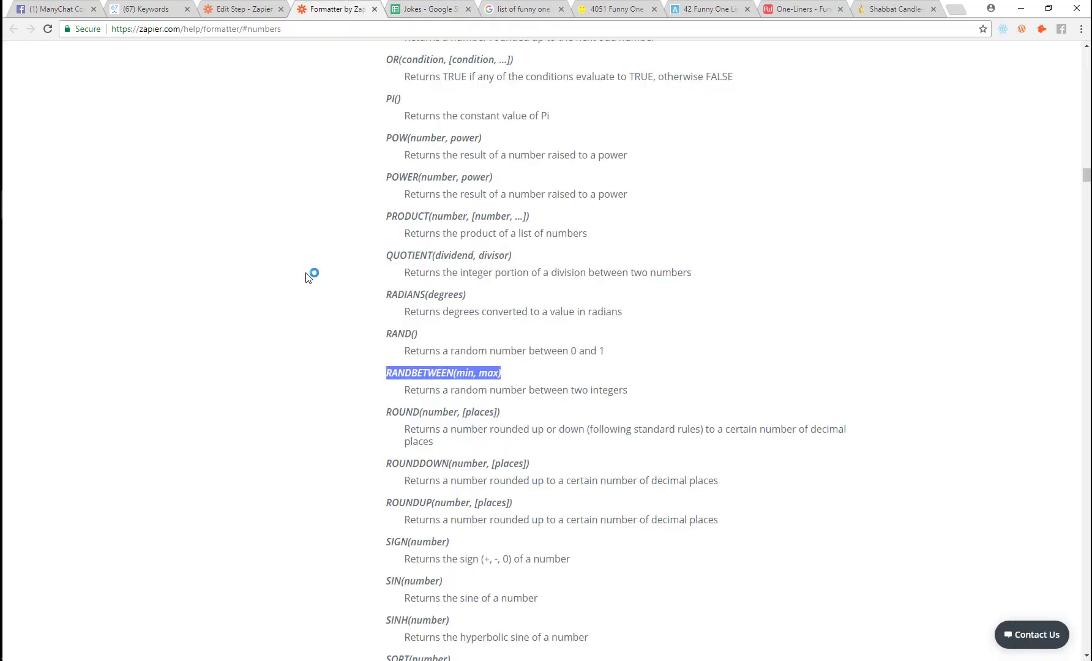
pyautogui.hotkey('ctrl', 'shift', 'Tab')
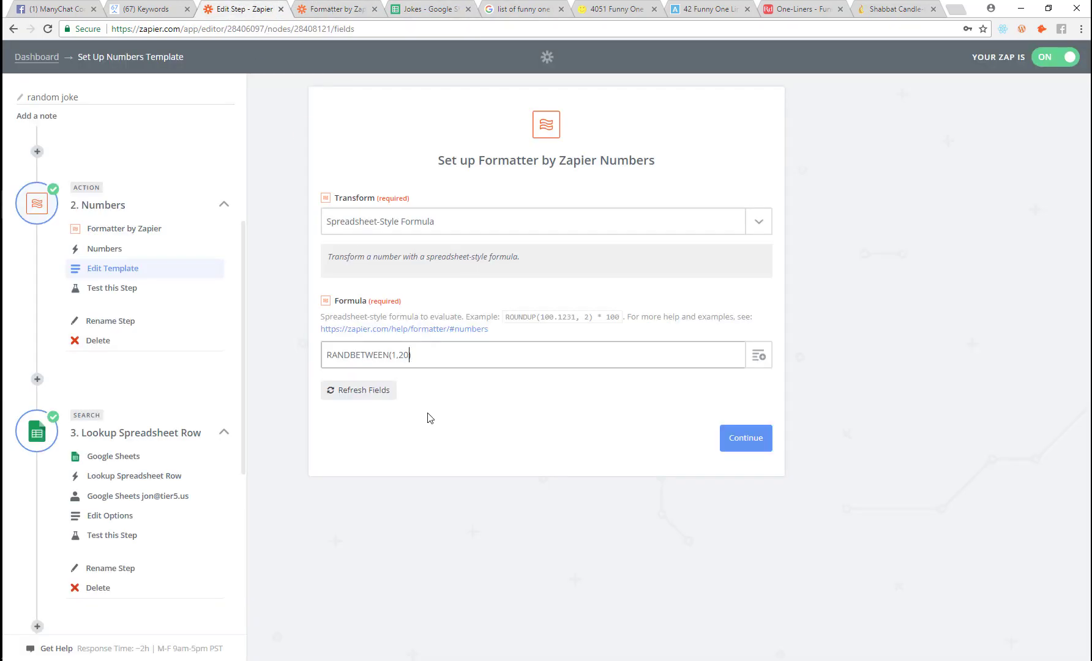
pyautogui.press('BackSpace')
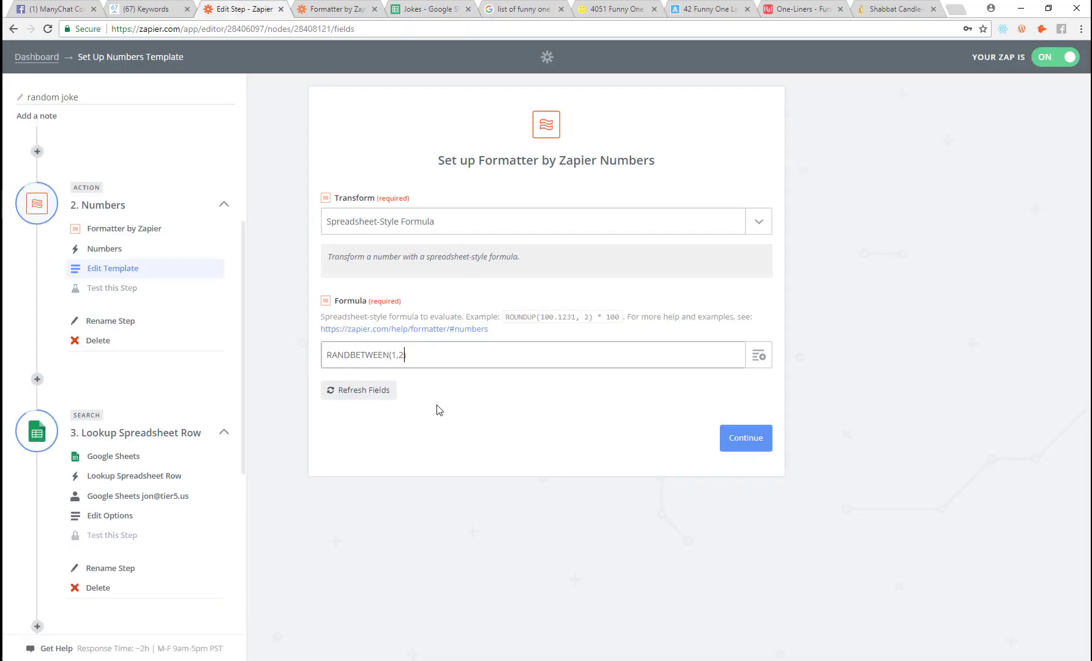
pyautogui.click(736, 439)
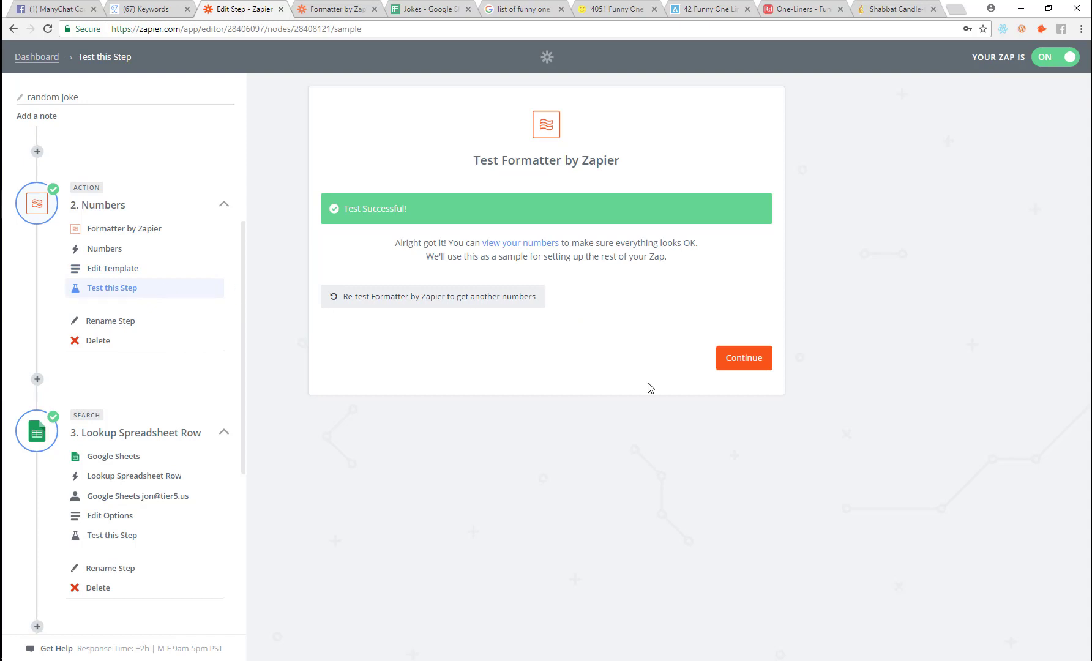
# Complete the Numbers step's test and open the search options of the Lookup Spreadsheet Row step.
pyautogui.click(747, 365)
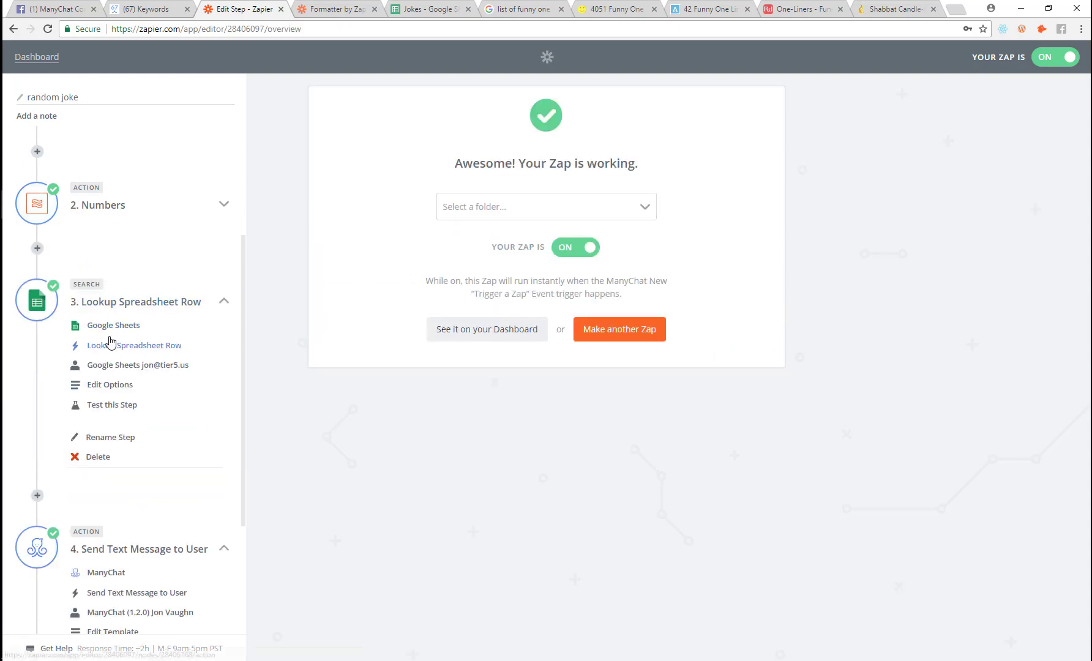
pyautogui.scroll(-1, 110, 286)
pyautogui.scroll(3, 94, 204)
pyautogui.scroll(1, 94, 204)
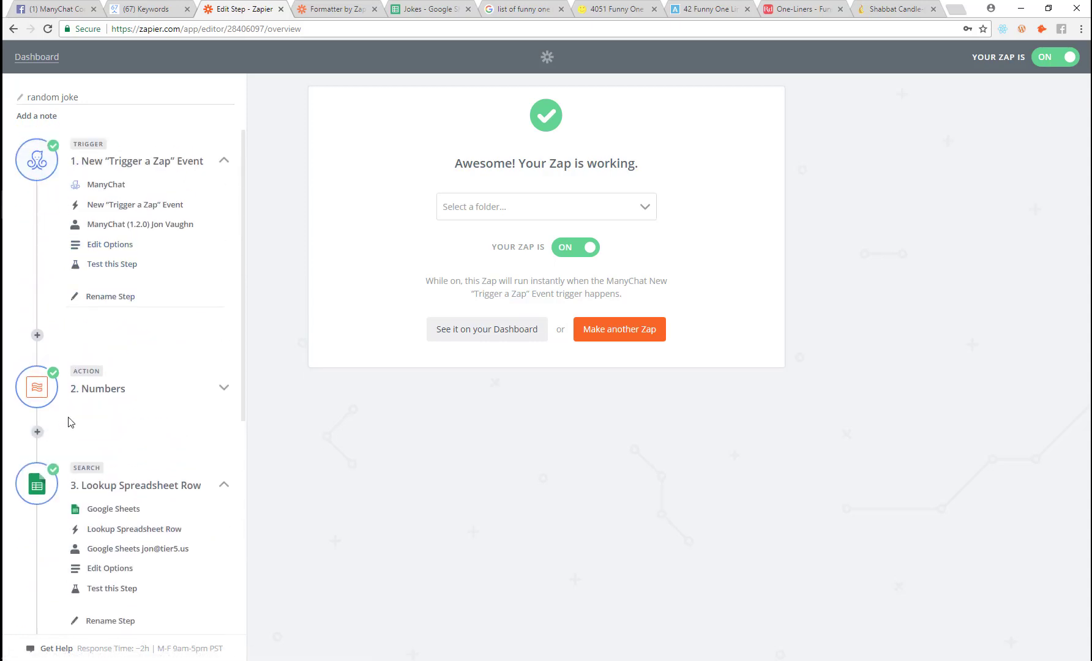
pyautogui.scroll(-2, 123, 378)
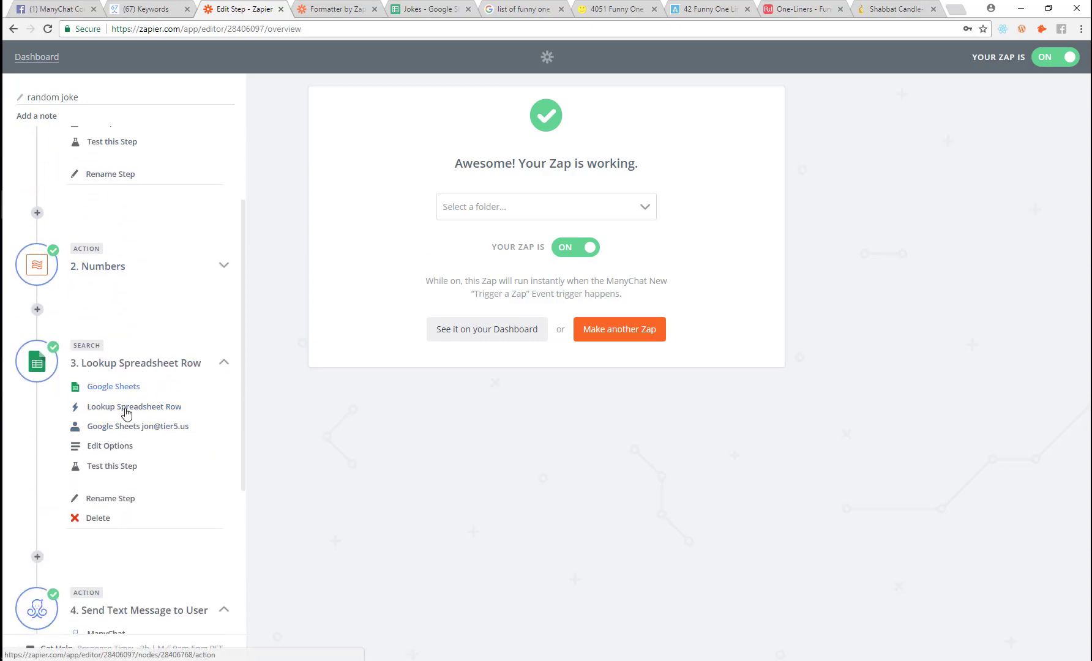
pyautogui.click(127, 446)
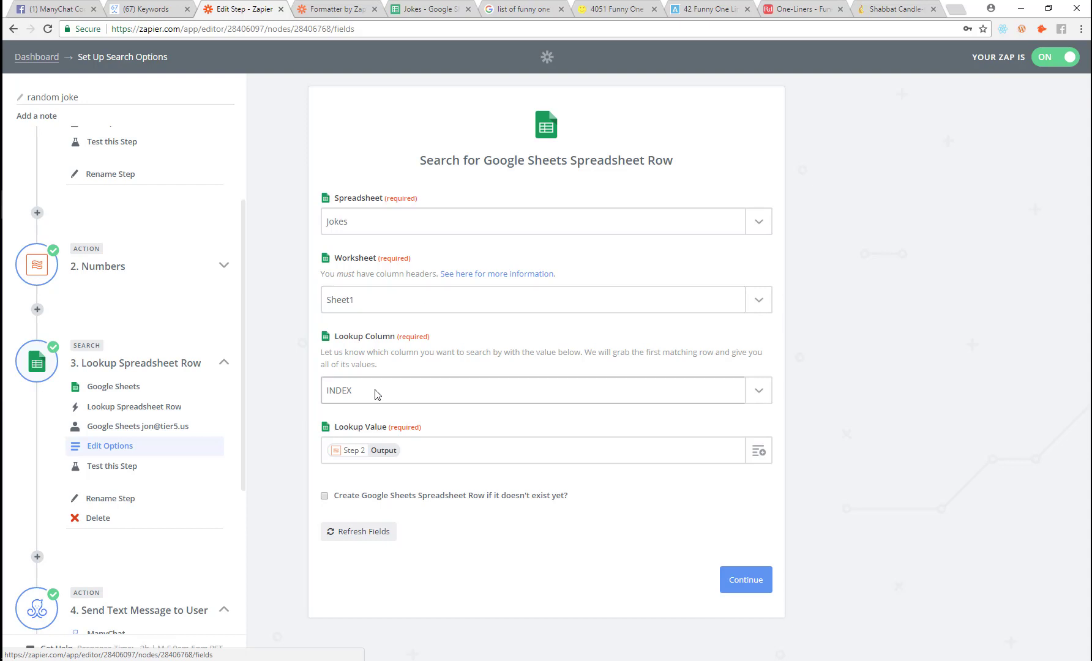
# Place the Jokes spreadsheet directly next to the zap editor in the browser, look over its INDEX column, and return to the editor.
pyautogui.click(428, 8)
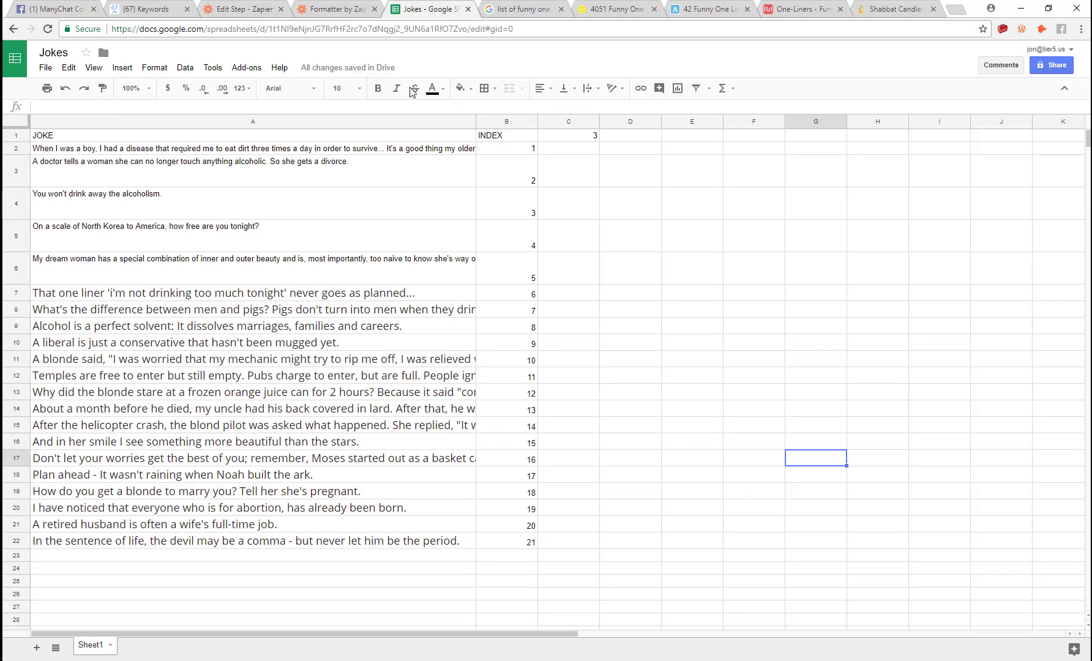
pyautogui.click(301, 6)
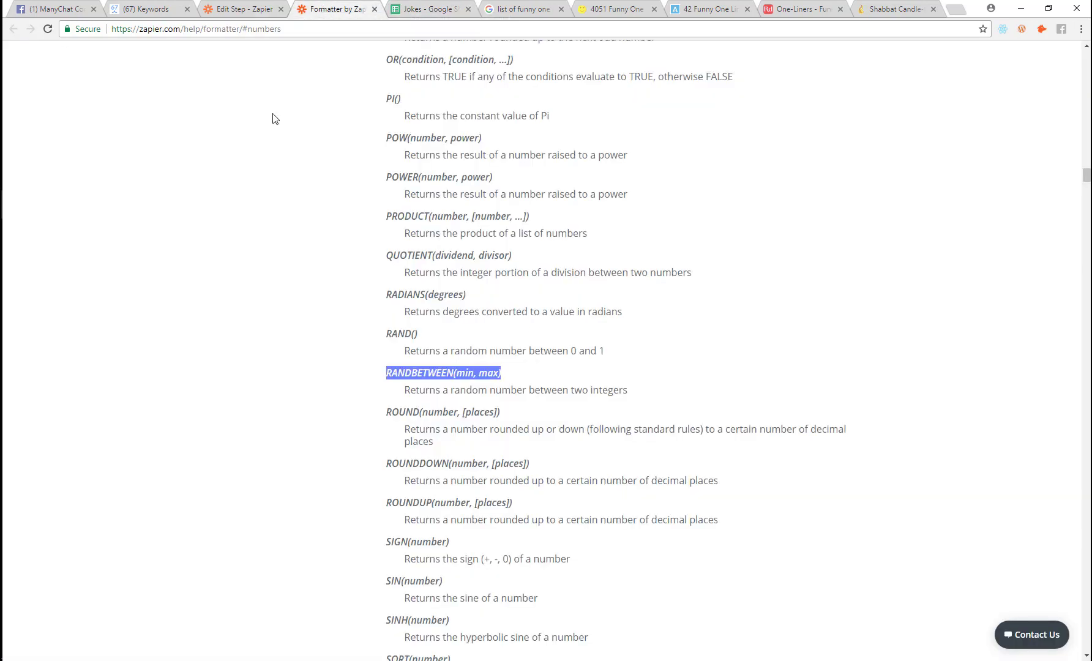
pyautogui.click(260, 7)
pyautogui.scroll(2, 164, 243)
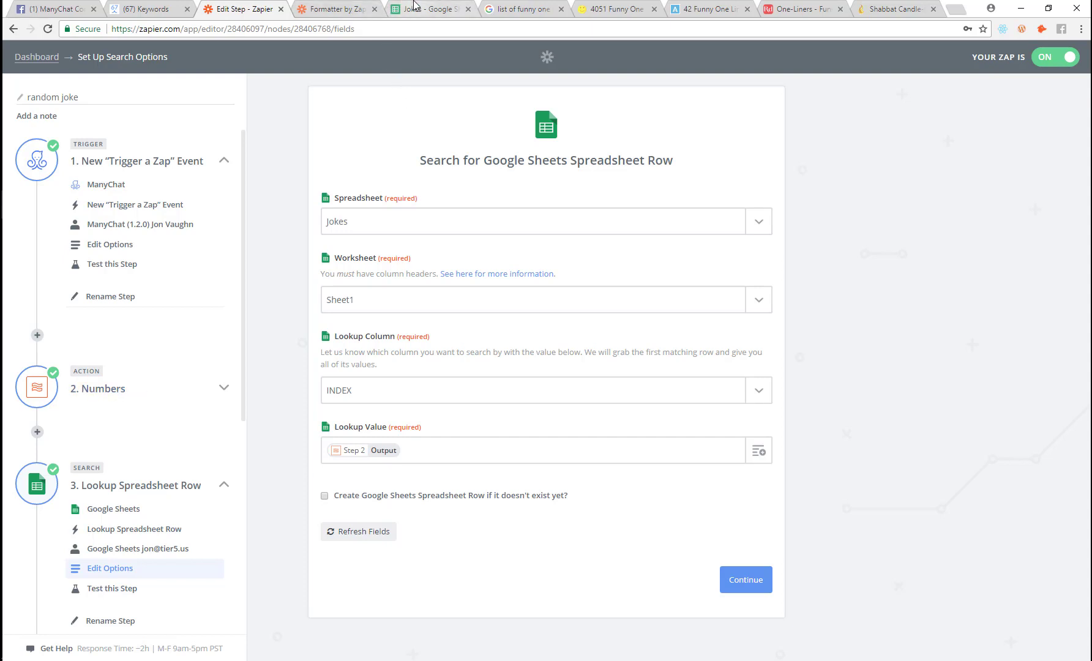
pyautogui.moveTo(436, 9); pyautogui.dragTo(355, 12)
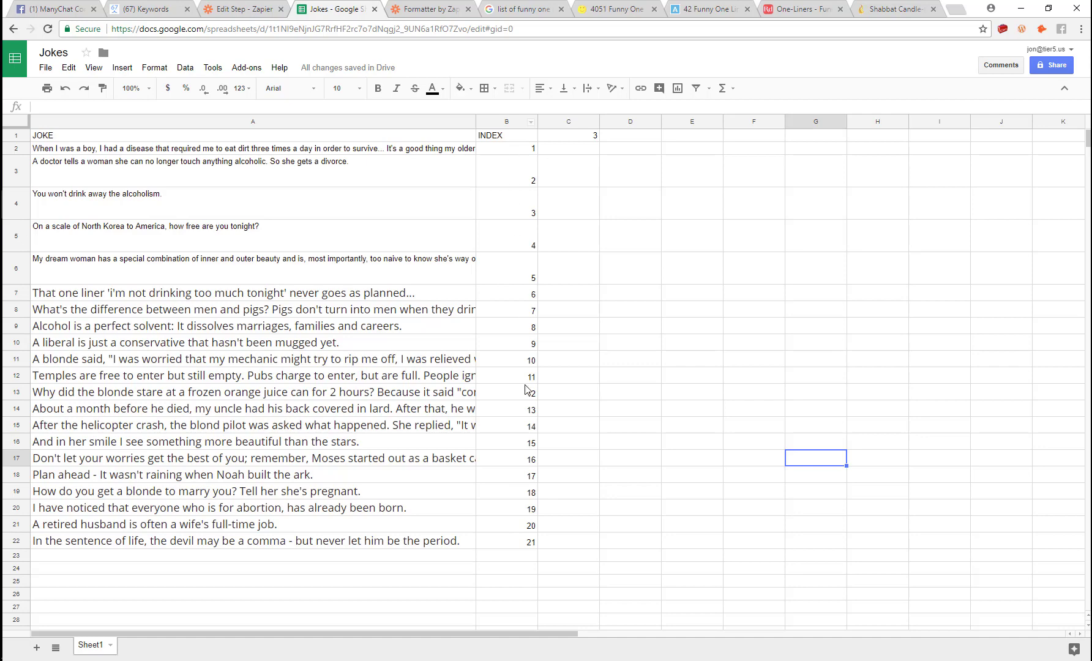
pyautogui.click(236, 10)
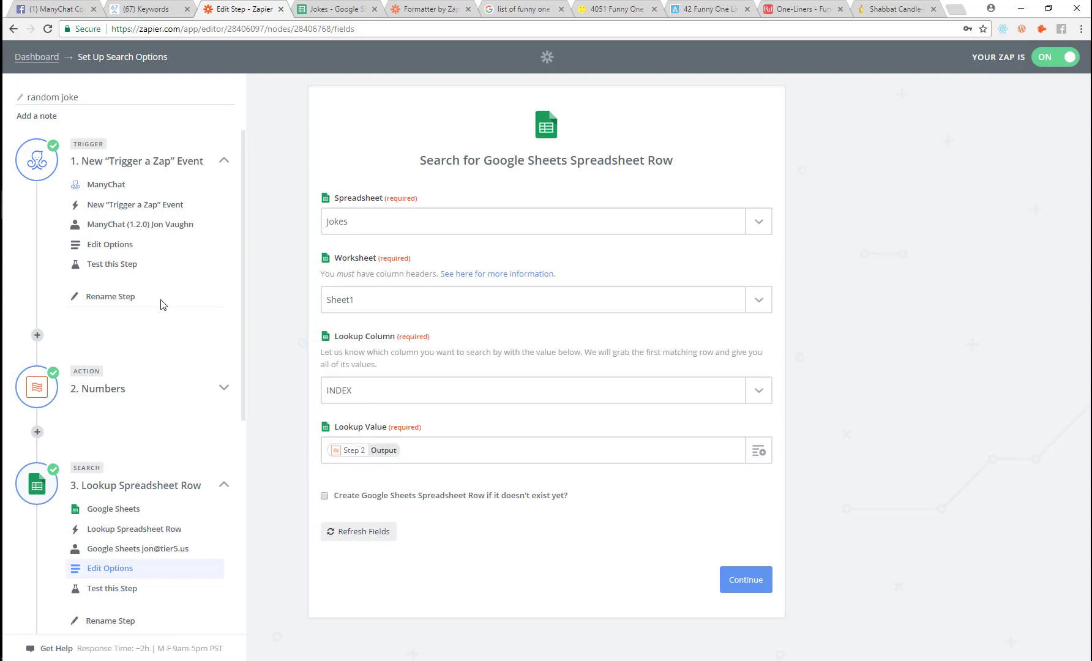
# Open the Send Text Message to User template and examine the choices offered for its User field.
pyautogui.scroll(-3, 160, 303)
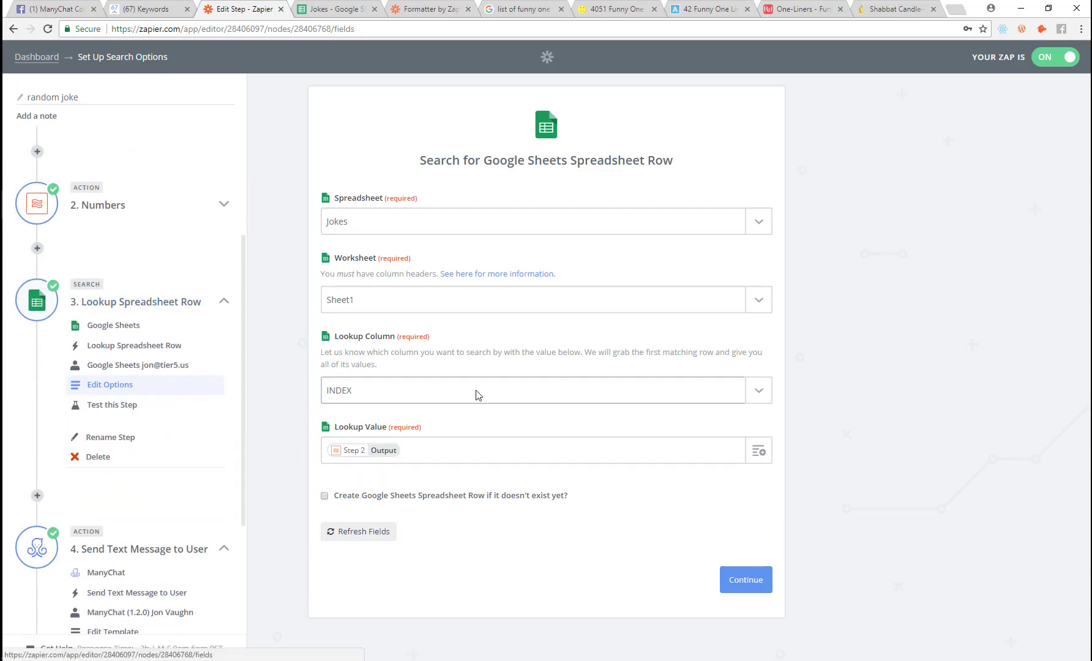
pyautogui.scroll(-3, 105, 436)
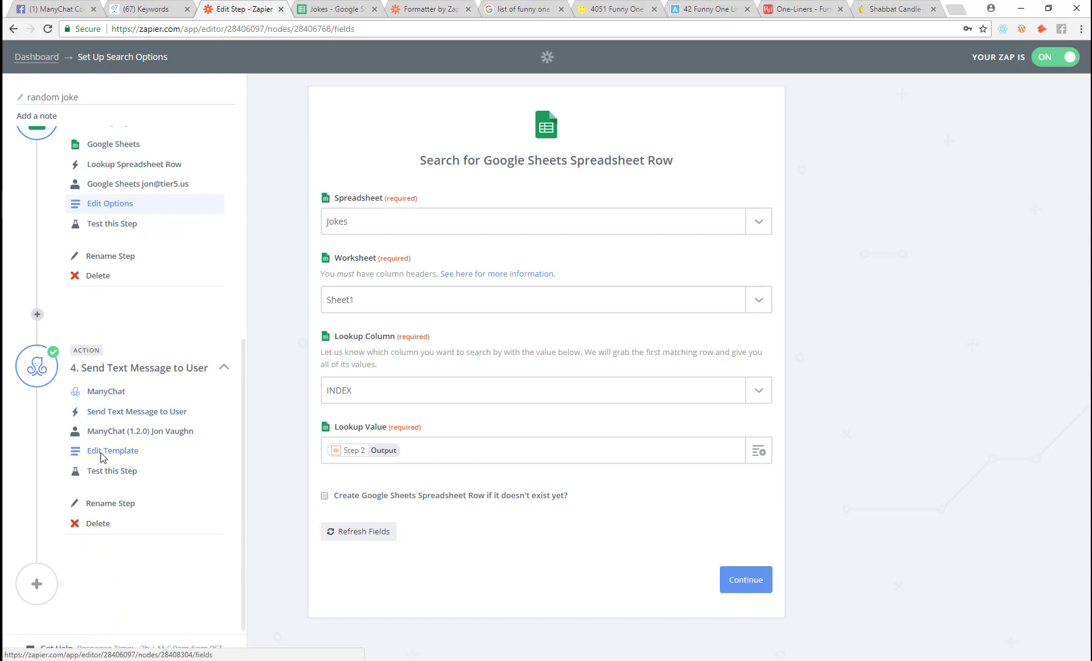
pyautogui.click(102, 457)
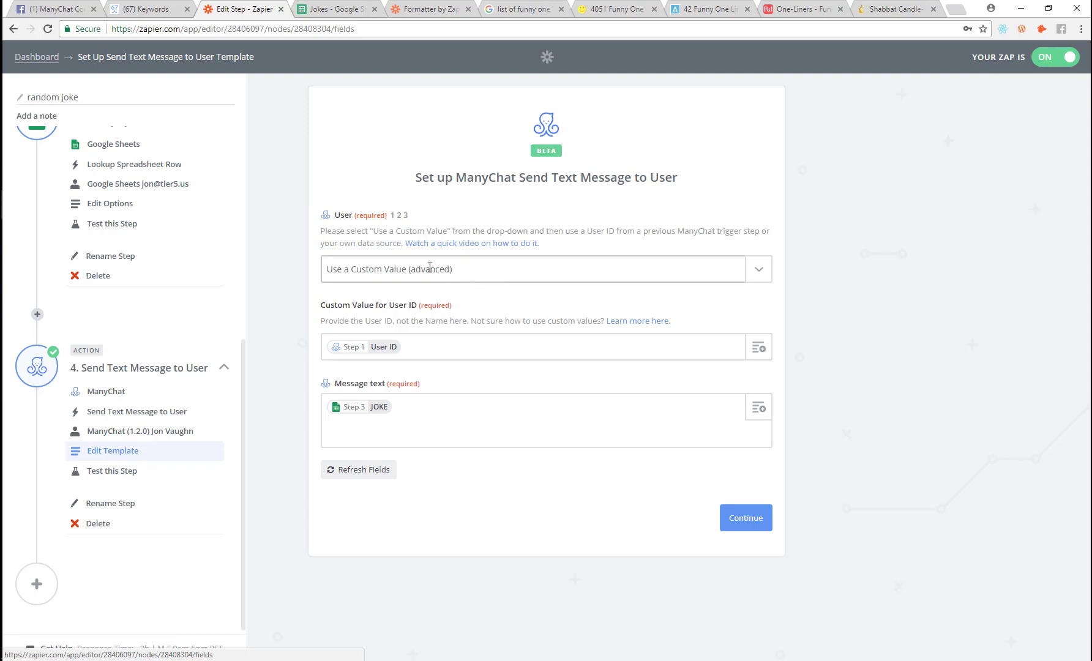
pyautogui.click(498, 273)
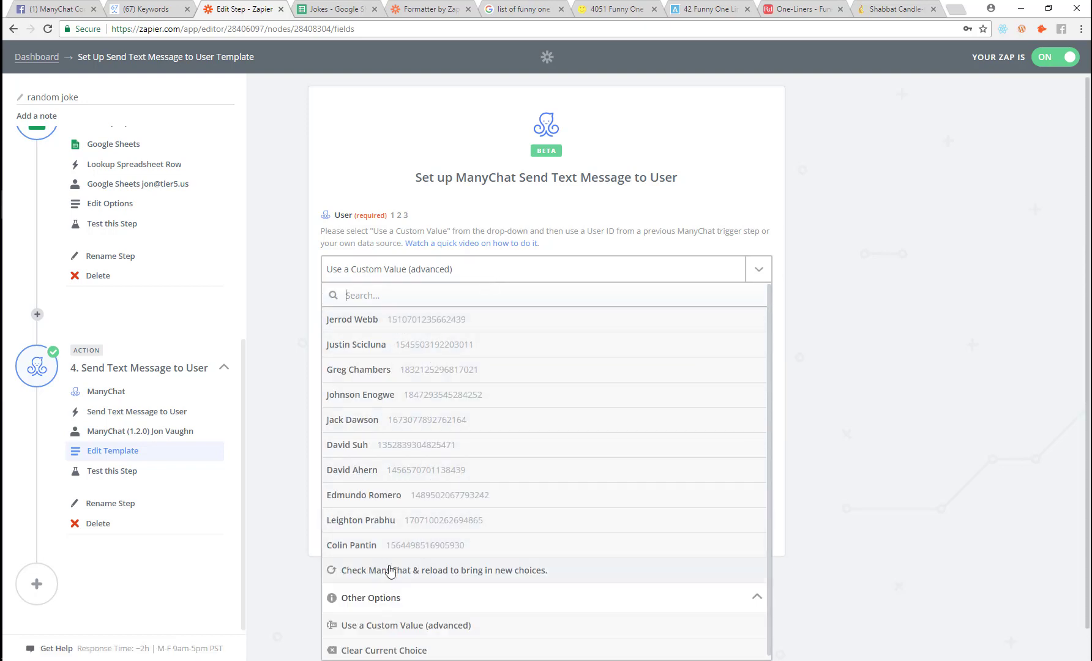
pyautogui.click(294, 165)
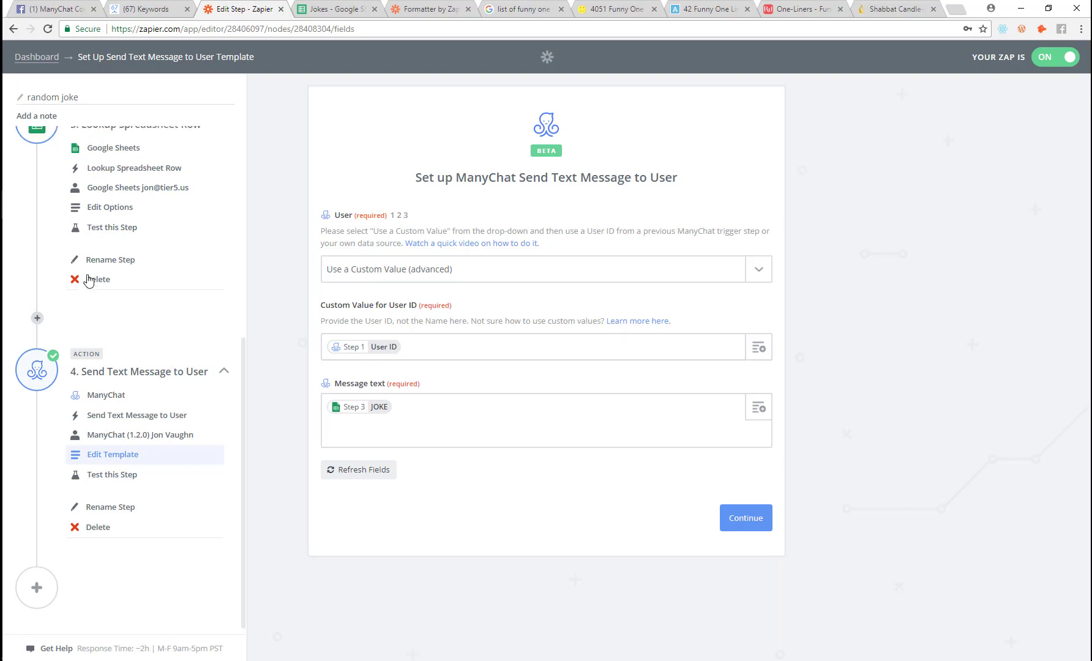
# Examine the Lookup Spreadsheet Row fields available for the message text, then continue to the Send Text Message step's test.
pyautogui.scroll(6, 98, 282)
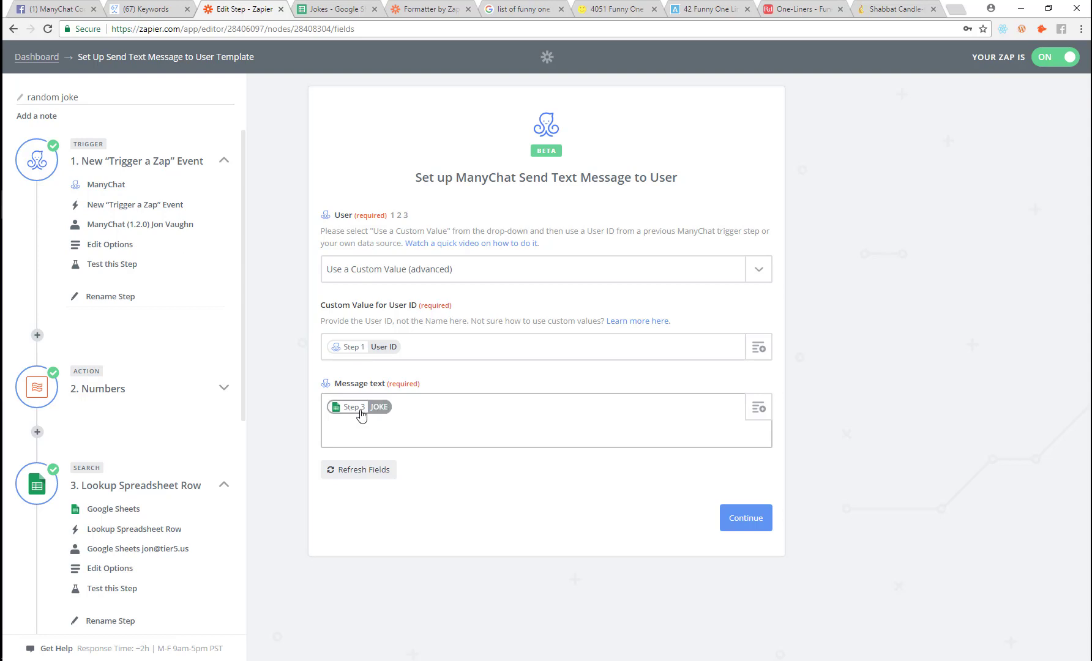
pyautogui.scroll(-5, 107, 343)
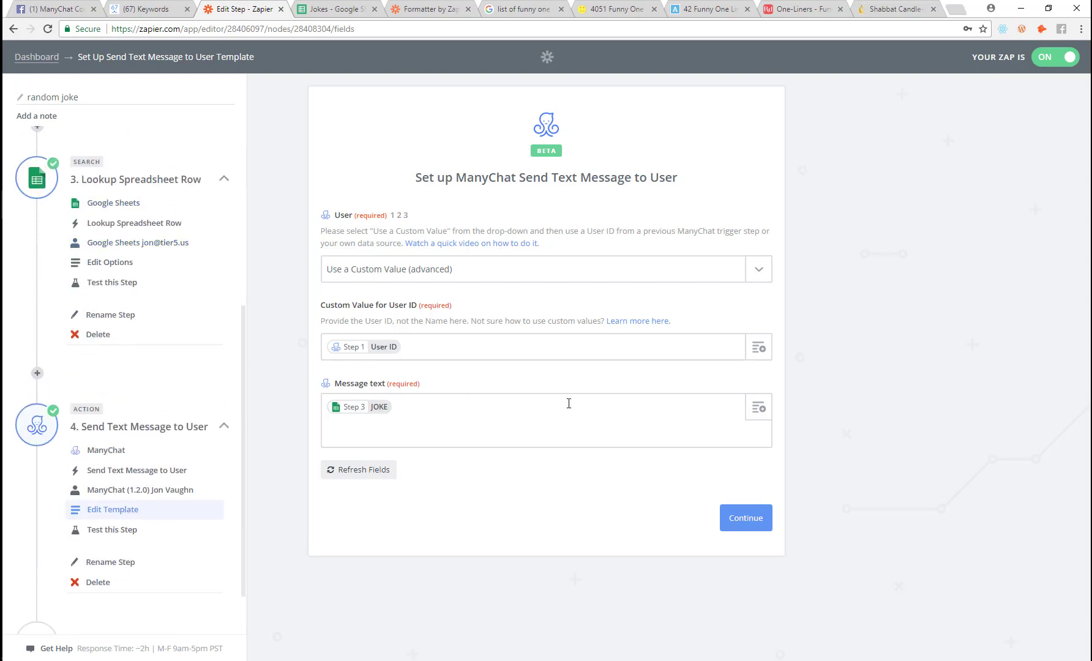
pyautogui.click(540, 439)
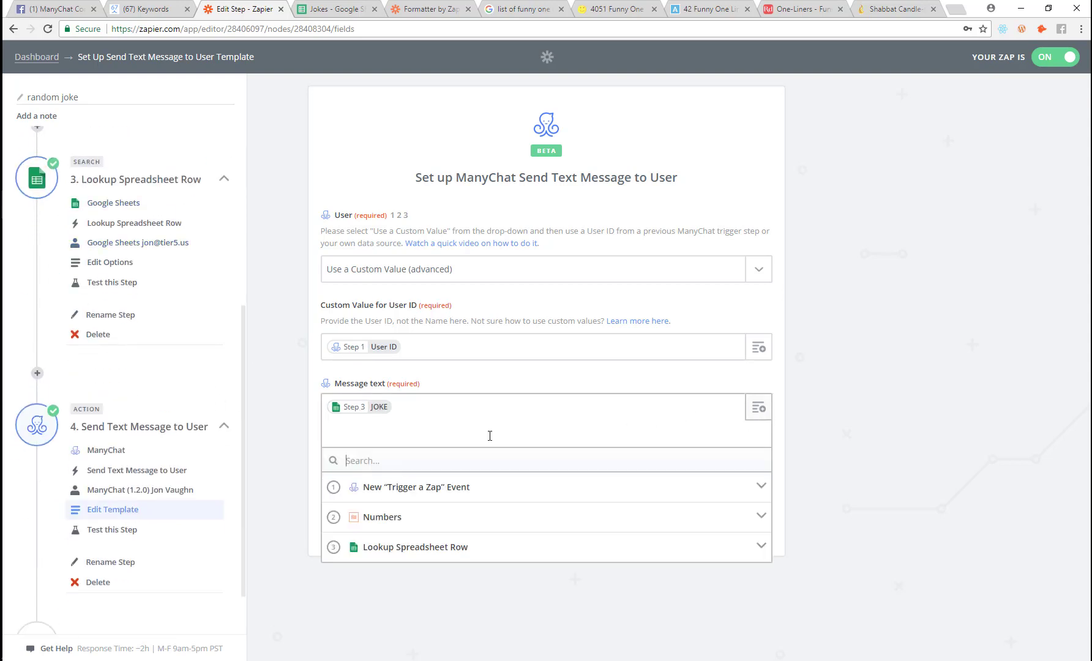
pyautogui.click(415, 547)
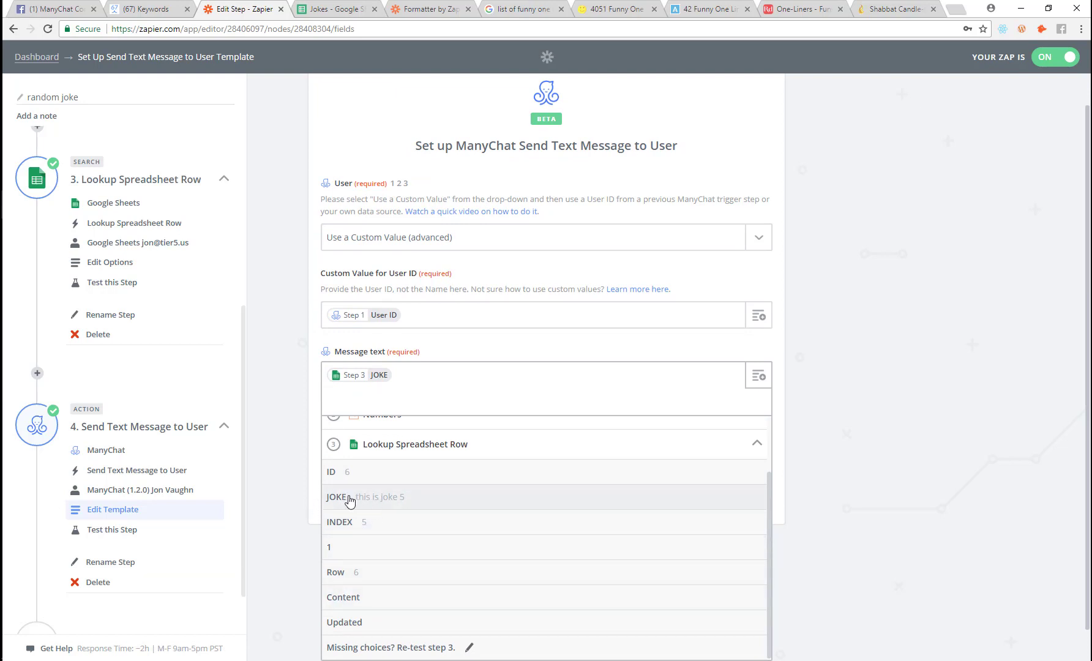
pyautogui.click(280, 563)
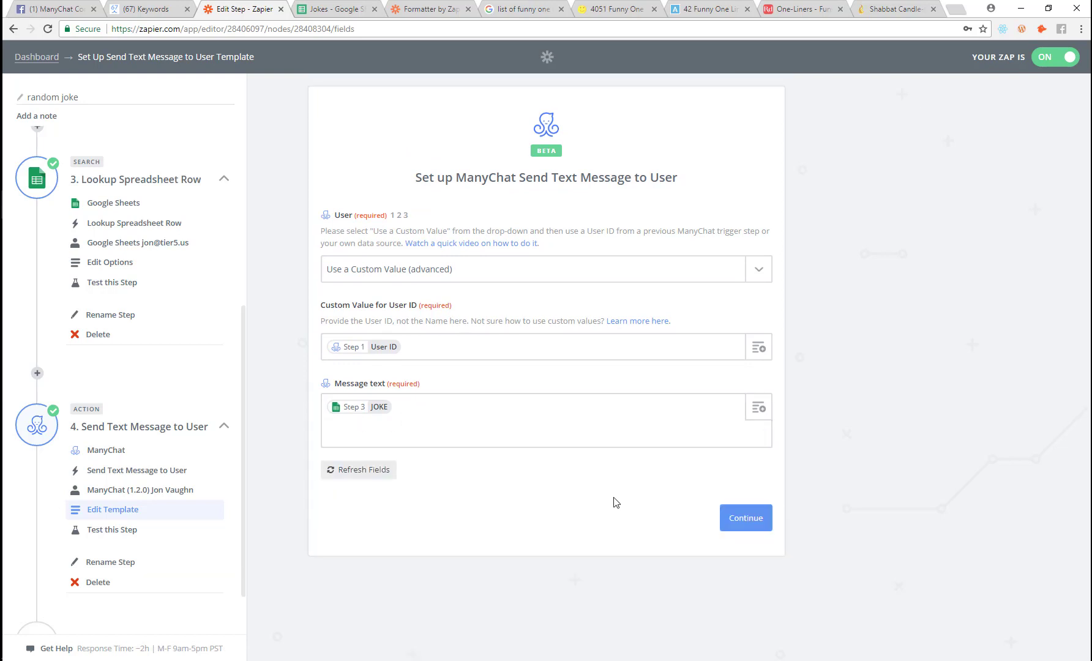
pyautogui.click(734, 524)
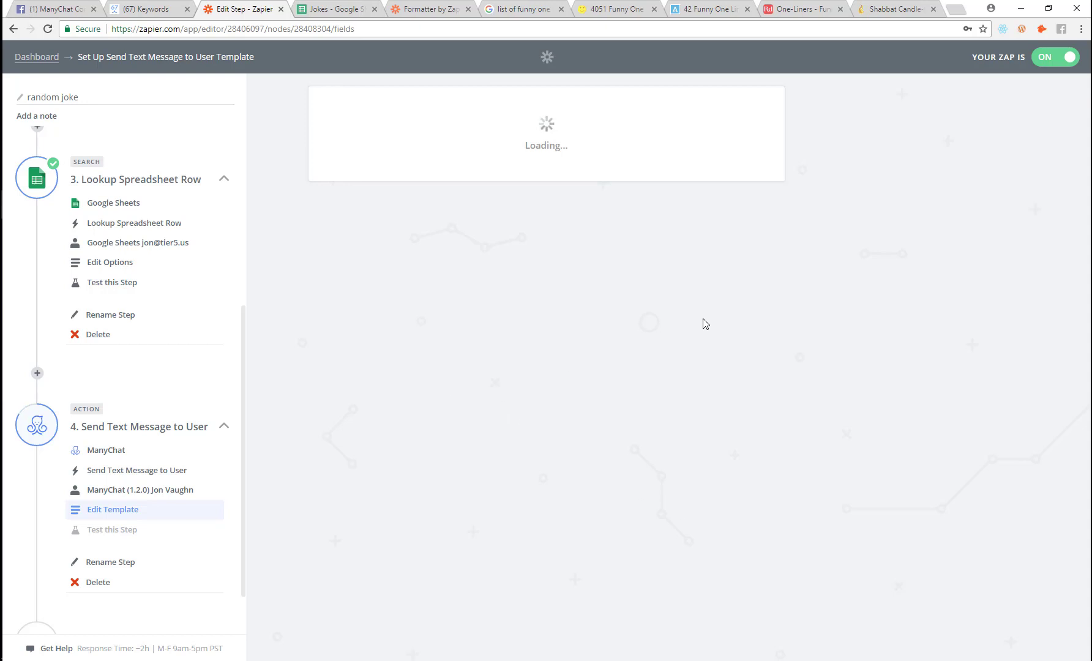
# Compare the joke keyword's Trigger Zap action in ManyChat with the event selected in the zap's trigger options.
pyautogui.scroll(5, 183, 230)
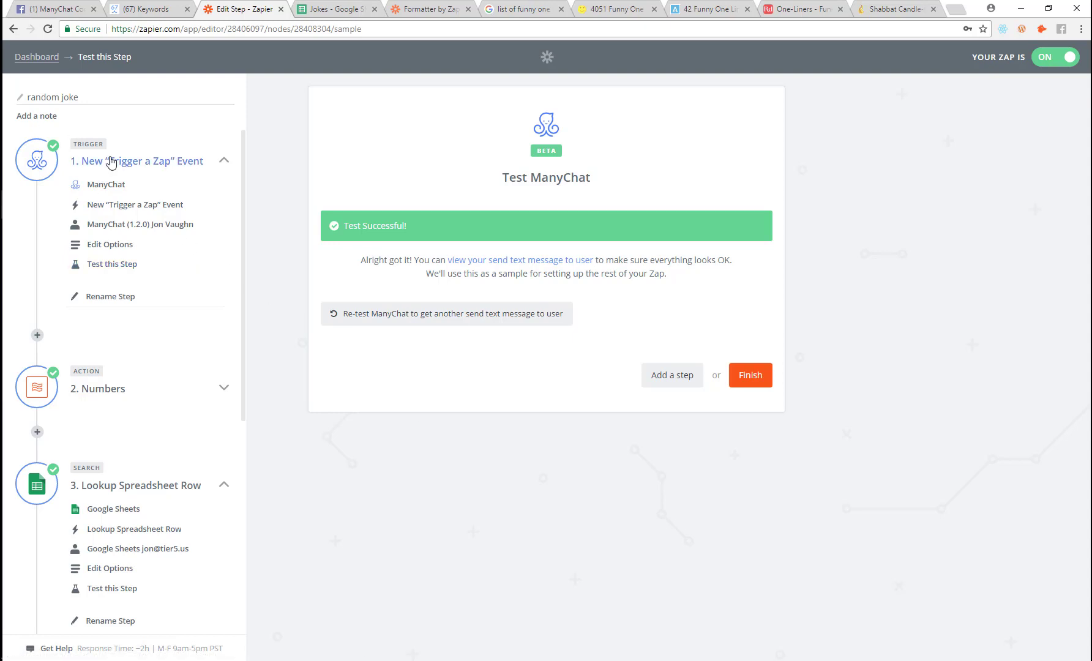
pyautogui.click(148, 7)
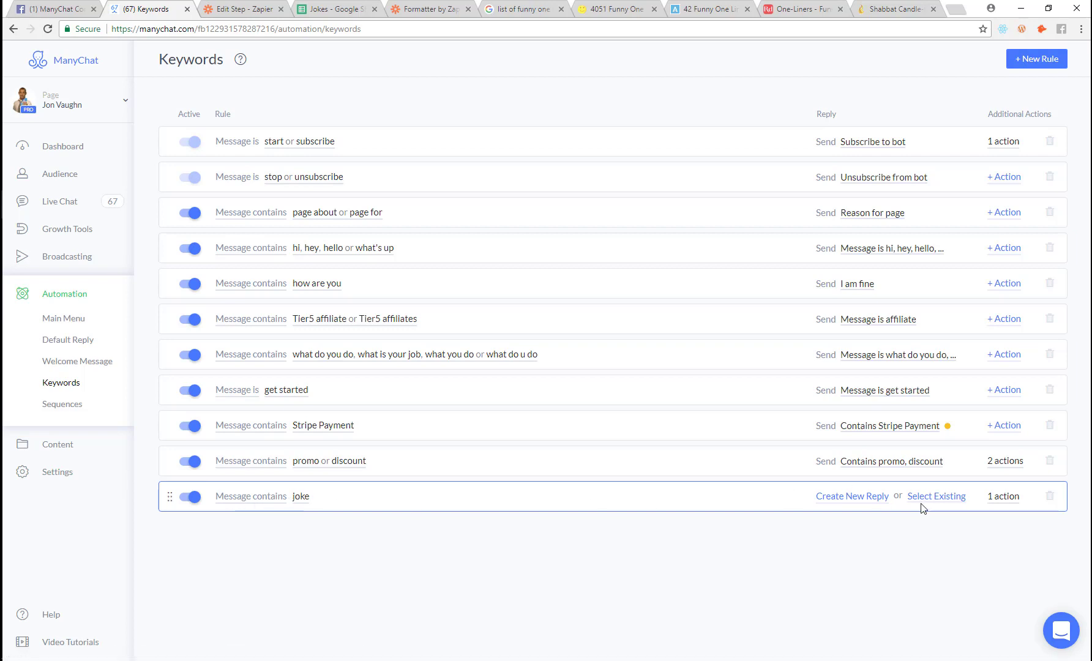
pyautogui.click(1005, 498)
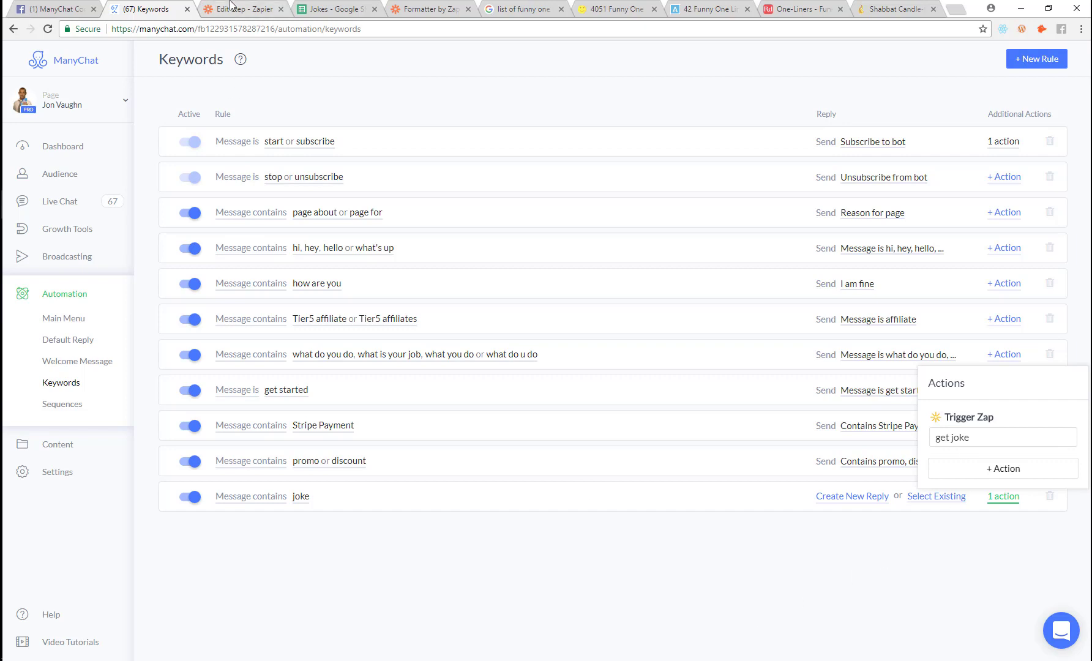
pyautogui.click(252, 8)
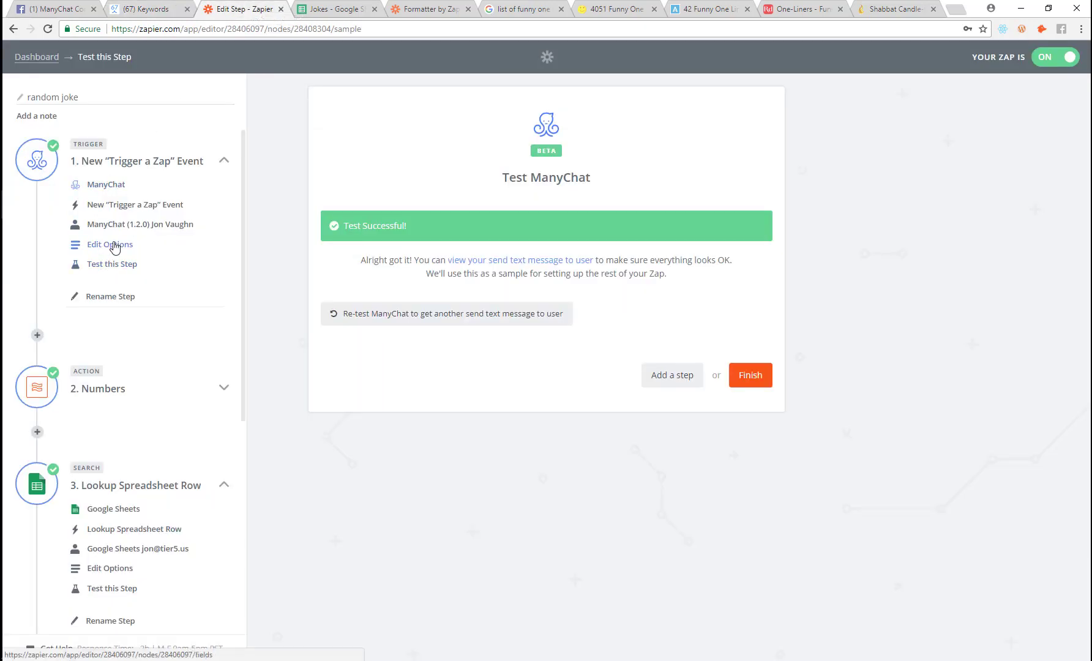
pyautogui.click(126, 244)
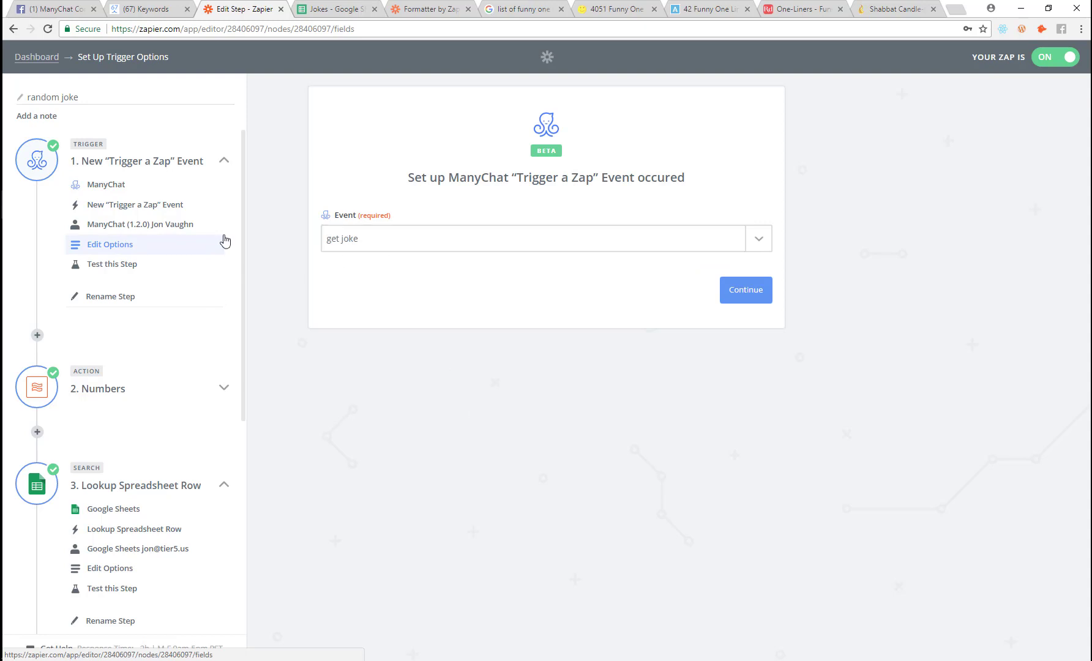
# Check the Numbers step's RANDBETWEEN formula against the first and last INDEX values in the Jokes sheet, then return to the zap editor.
pyautogui.scroll(-2, 199, 307)
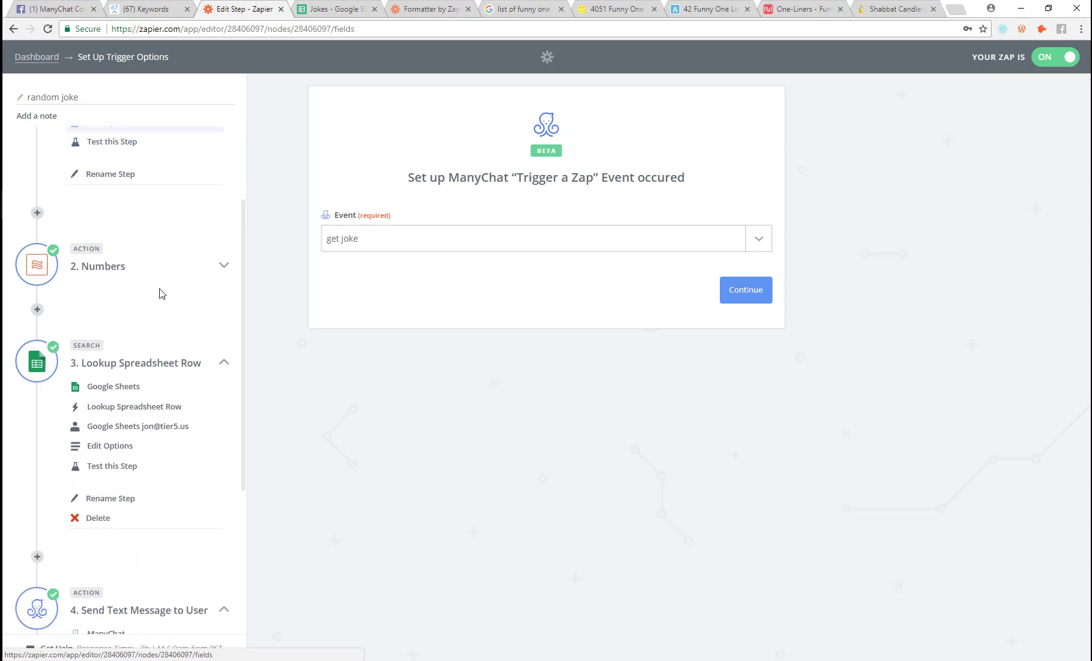
pyautogui.click(98, 272)
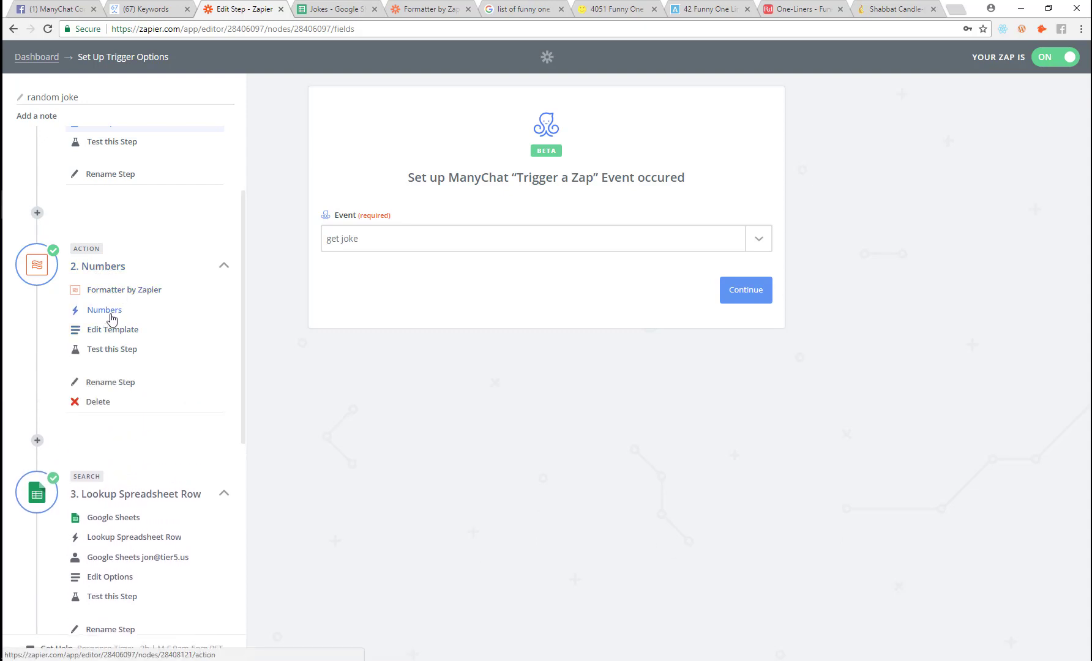
pyautogui.click(129, 335)
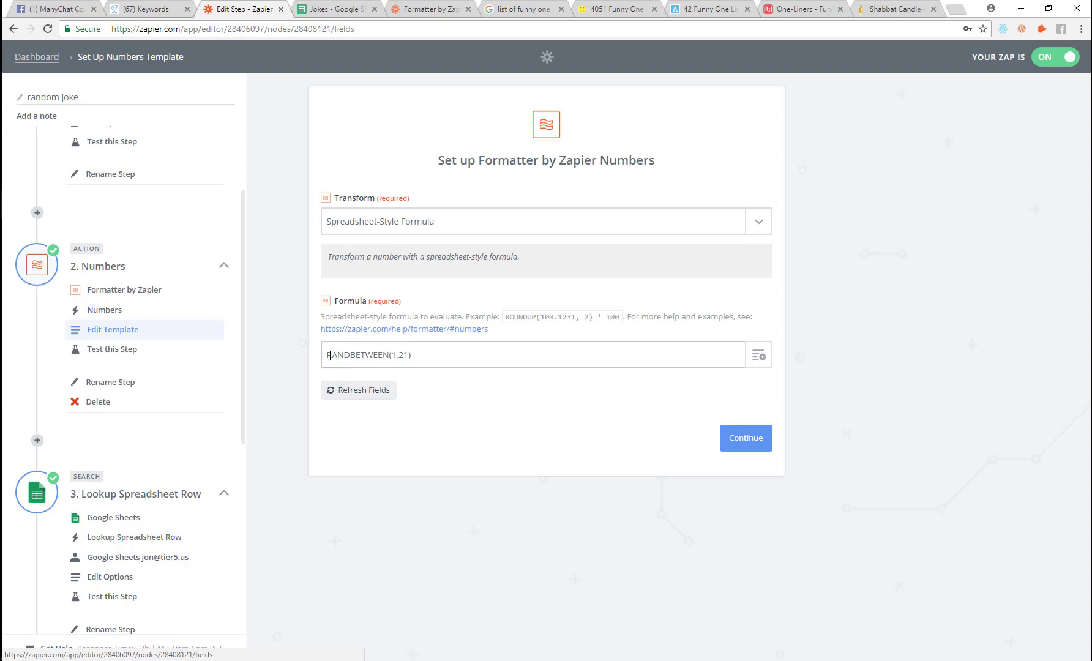
pyautogui.click(336, 8)
pyautogui.click(520, 153)
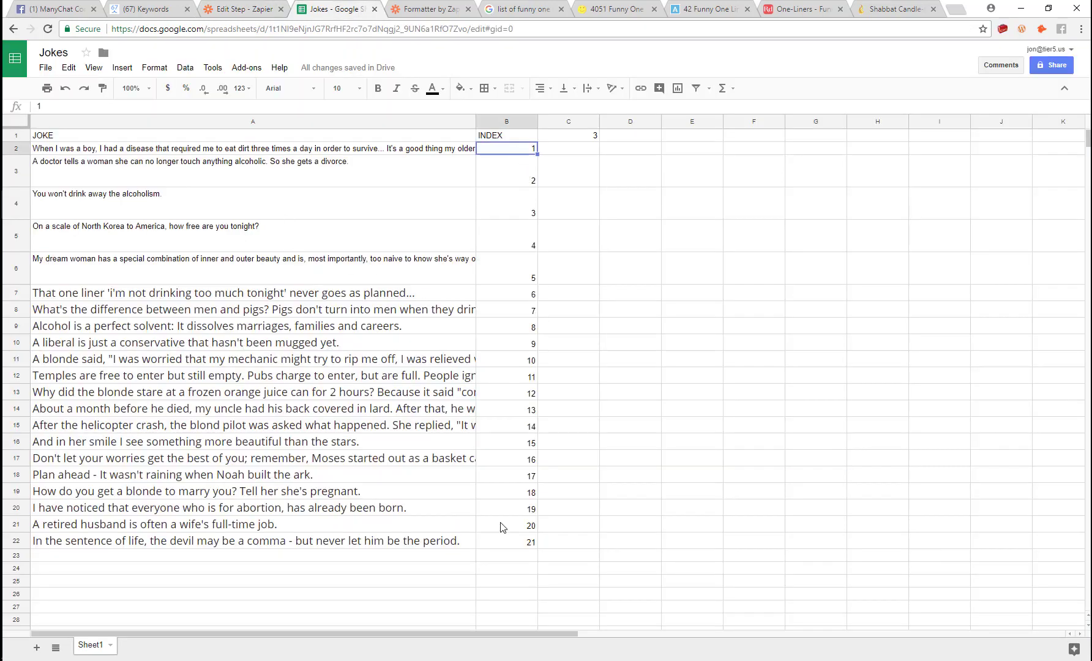
pyautogui.click(503, 542)
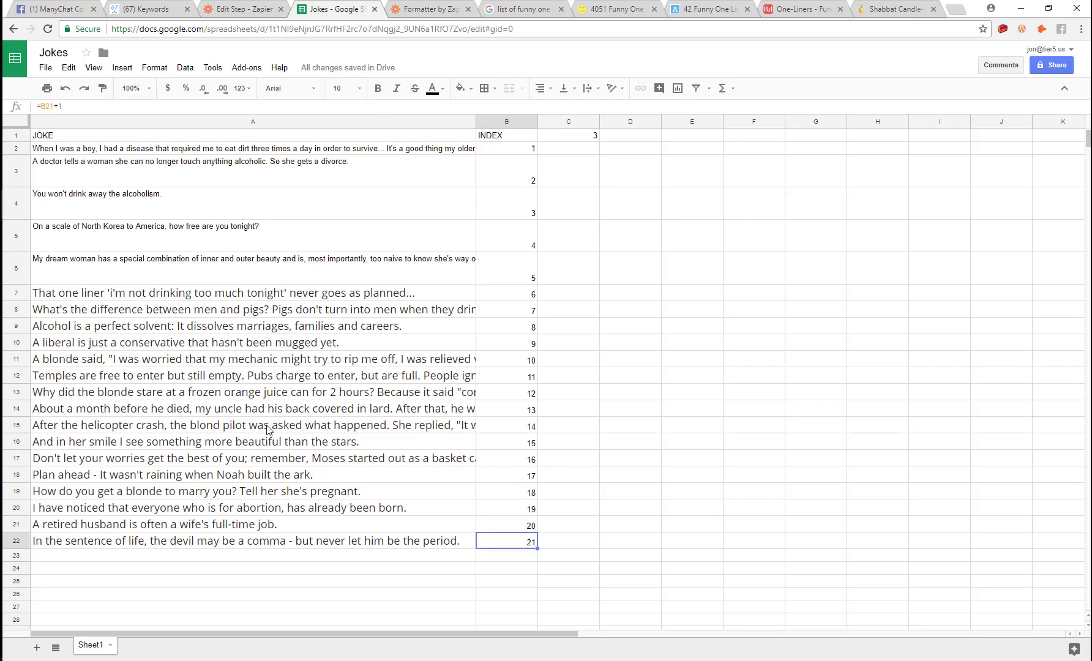
pyautogui.click(251, 9)
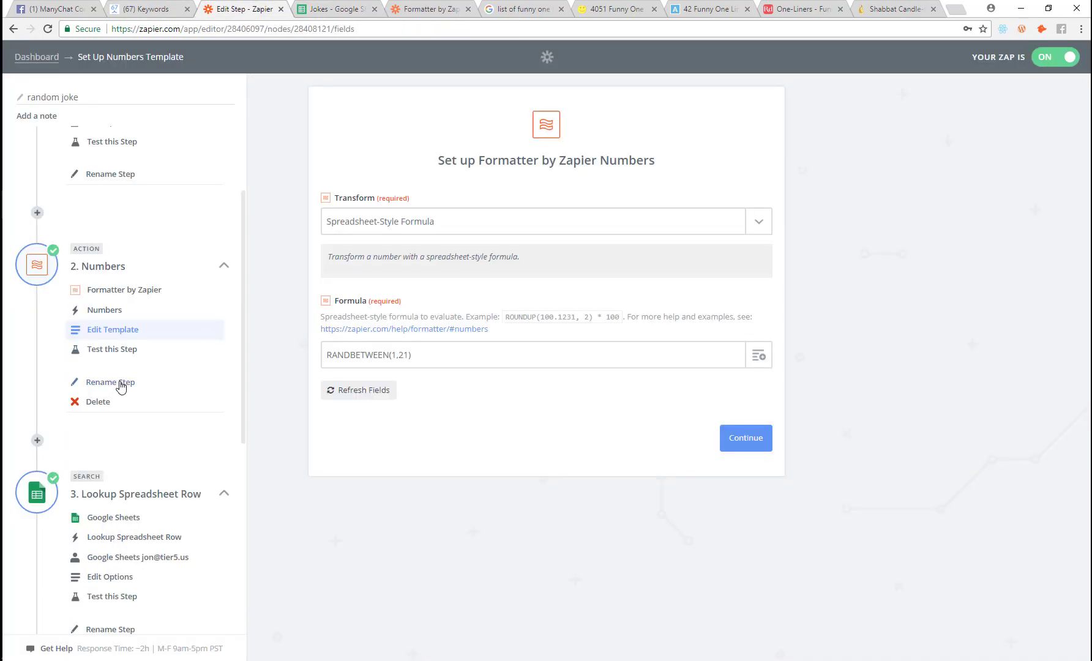
# Review the Lookup Spreadsheet Row step's lookup column and value, followed by the Send Text Message to User template.
pyautogui.scroll(-2, 107, 349)
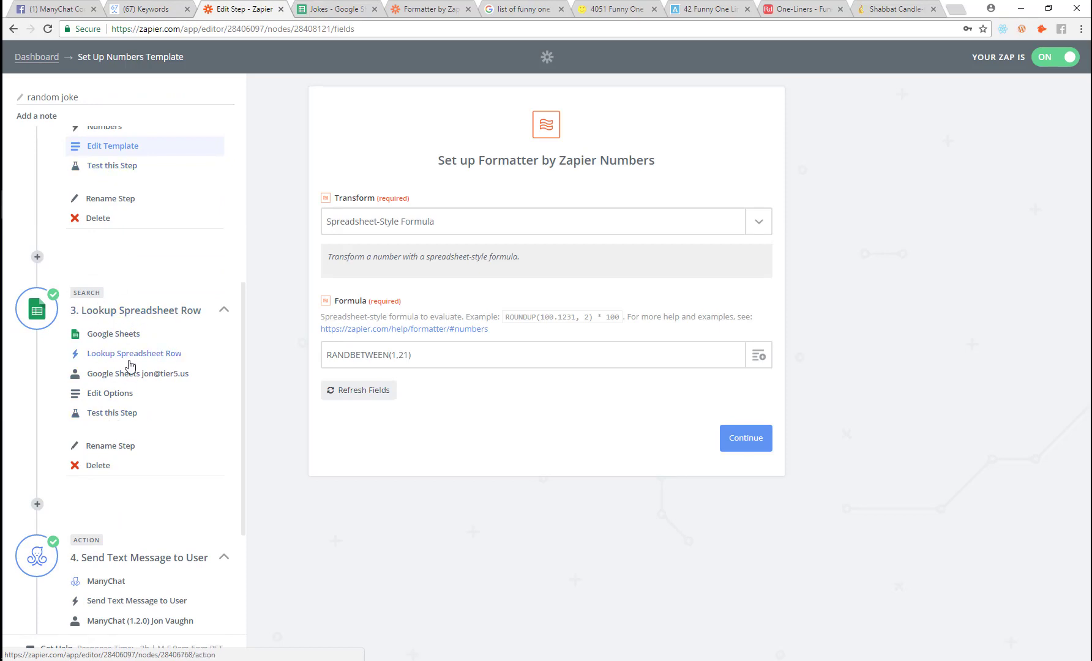
pyautogui.click(120, 401)
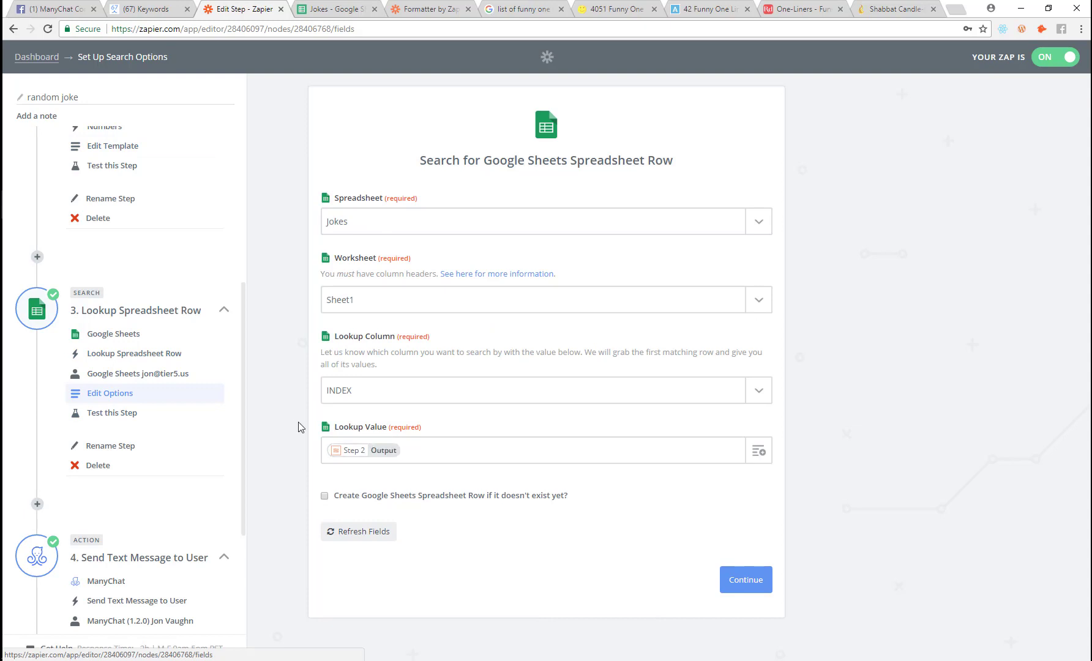
pyautogui.click(364, 450)
pyautogui.scroll(-3, 184, 428)
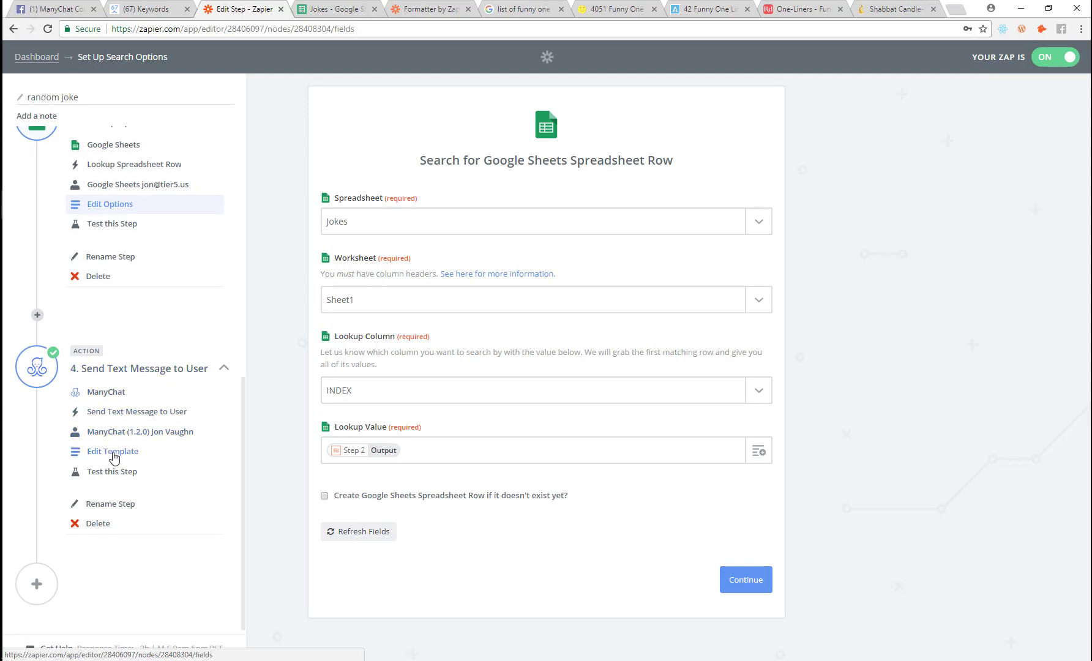
pyautogui.click(113, 454)
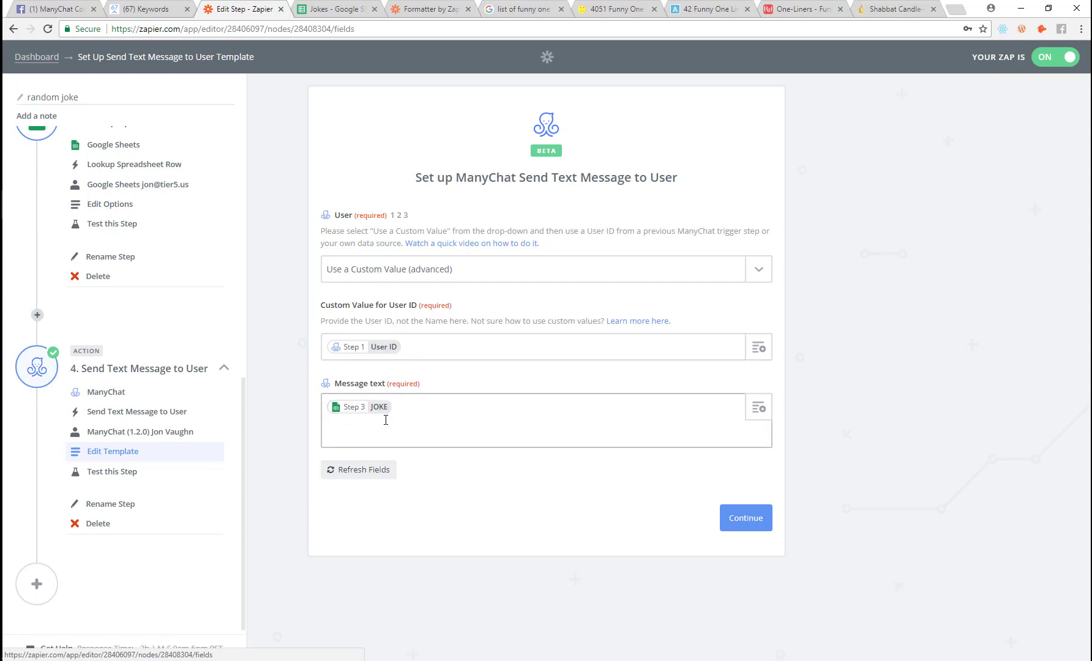
# Send "joke" to the bot in the Facebook chat and locate the joke it replies with in the Jokes sheet.
pyautogui.click(58, 8)
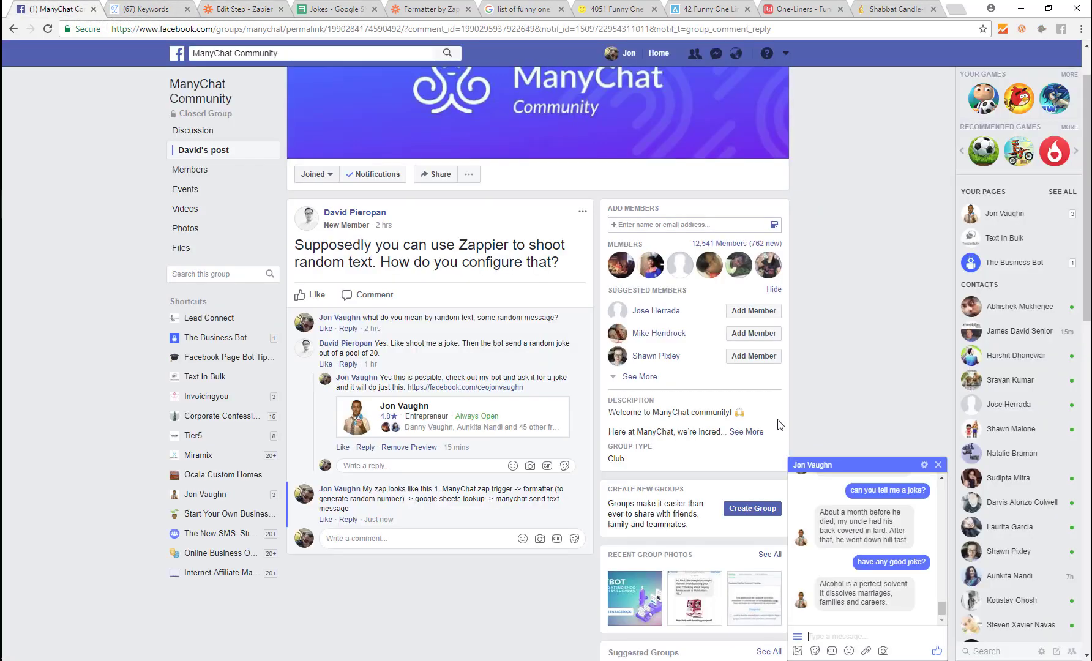
pyautogui.write('j')
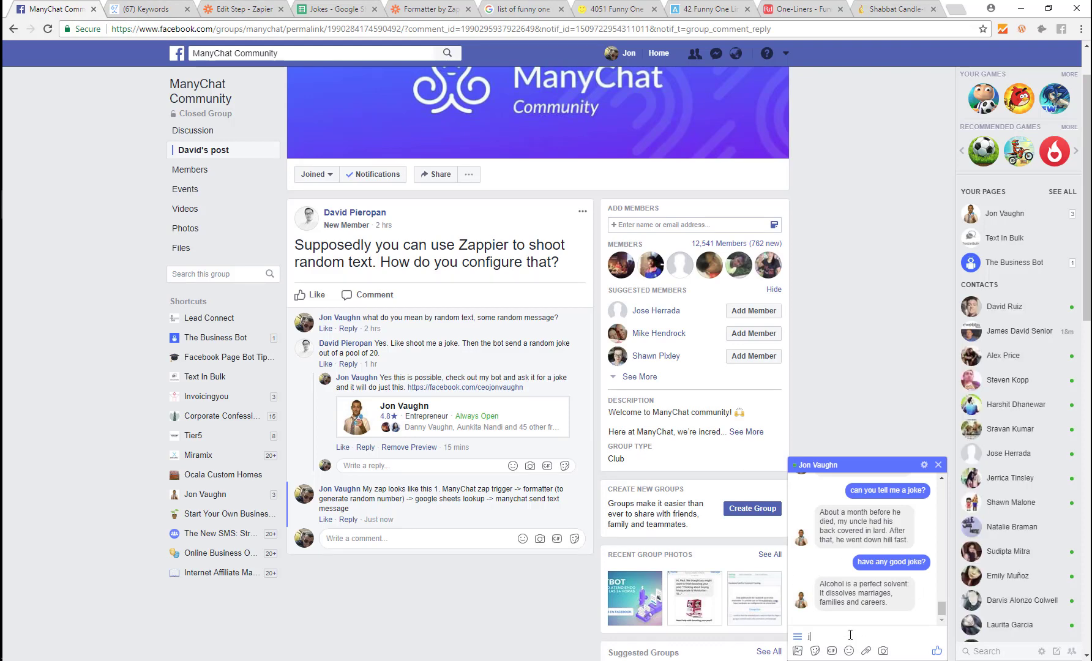
pyautogui.write('oke')
pyautogui.press('Return')
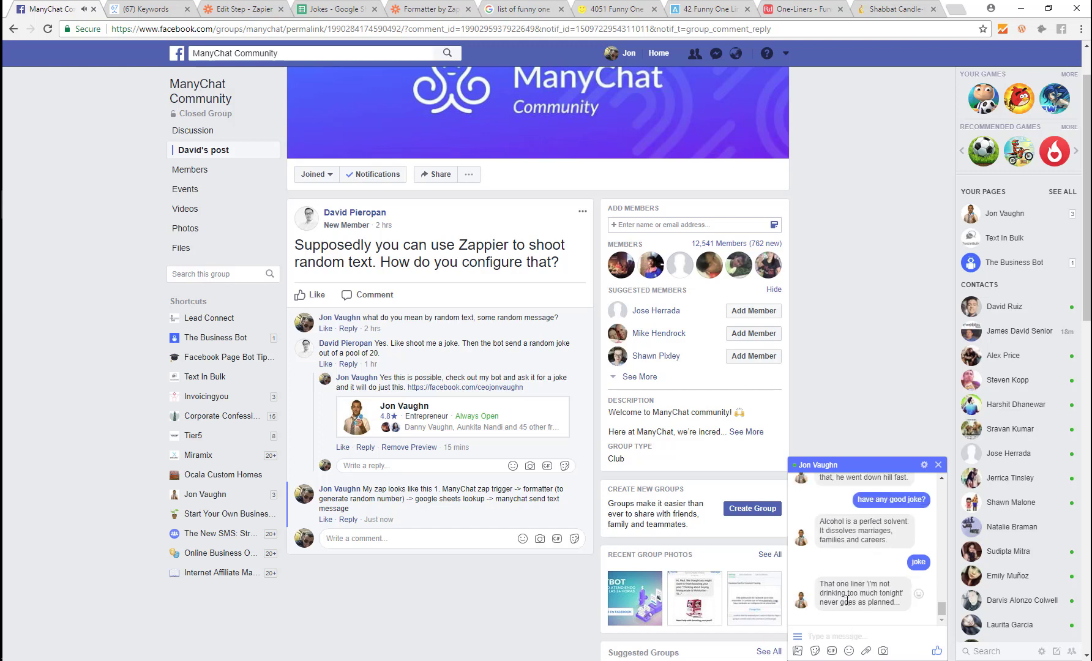
pyautogui.click(346, 9)
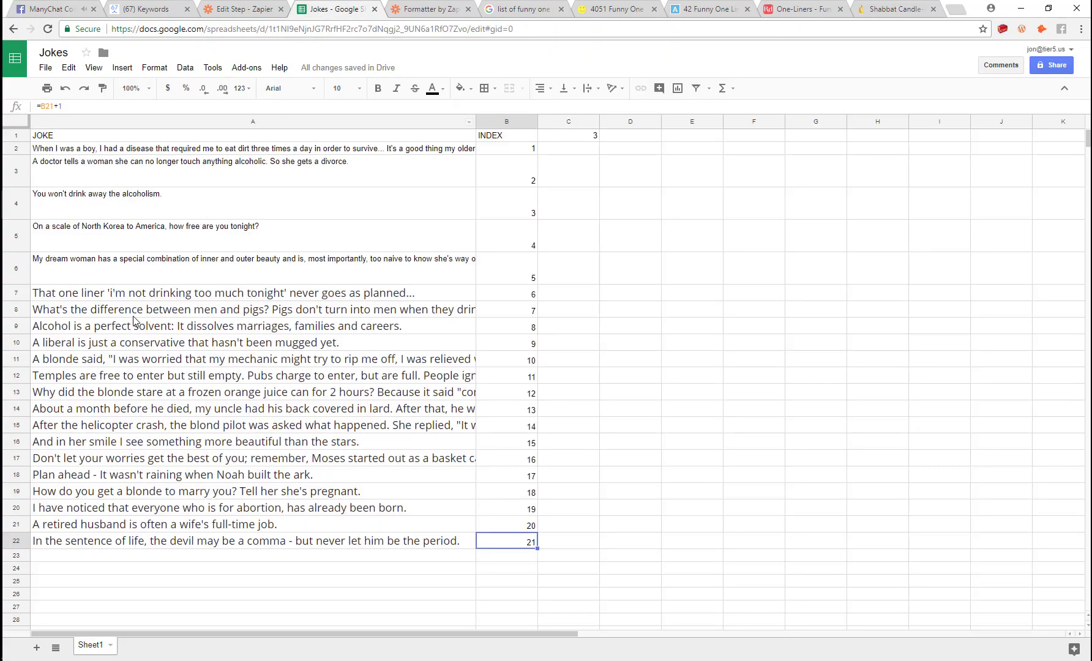
pyautogui.click(142, 294)
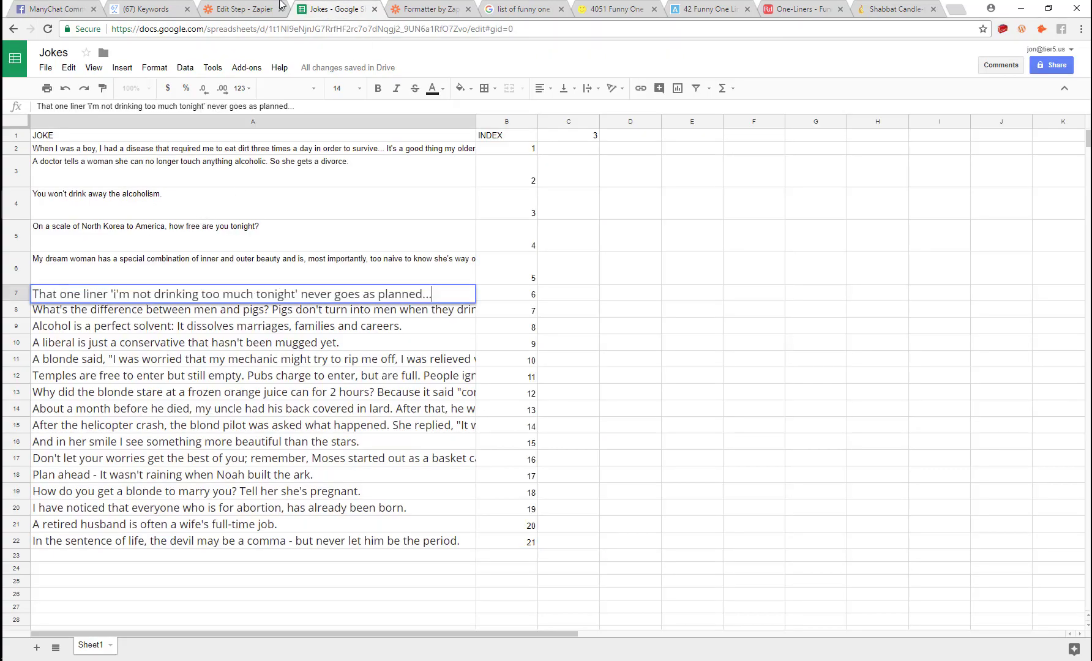
# Send "one more joke for me" in the Facebook chat, match the reply to its Jokes sheet row, and return to the chat.
pyautogui.click(38, 8)
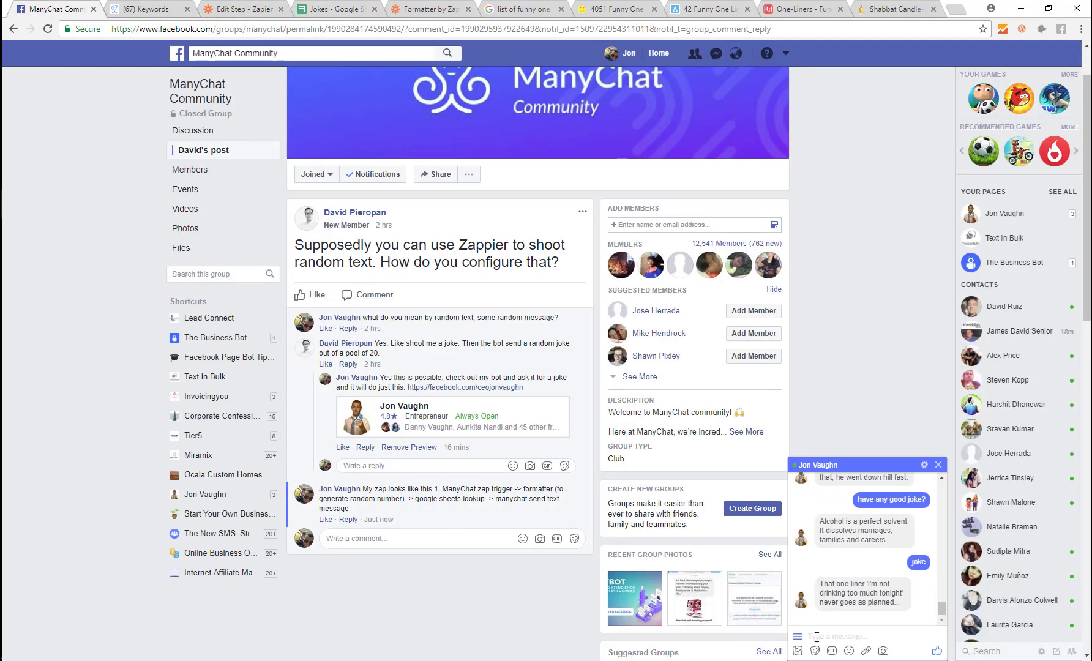
pyautogui.write('one more joke for me')
pyautogui.press('Return')
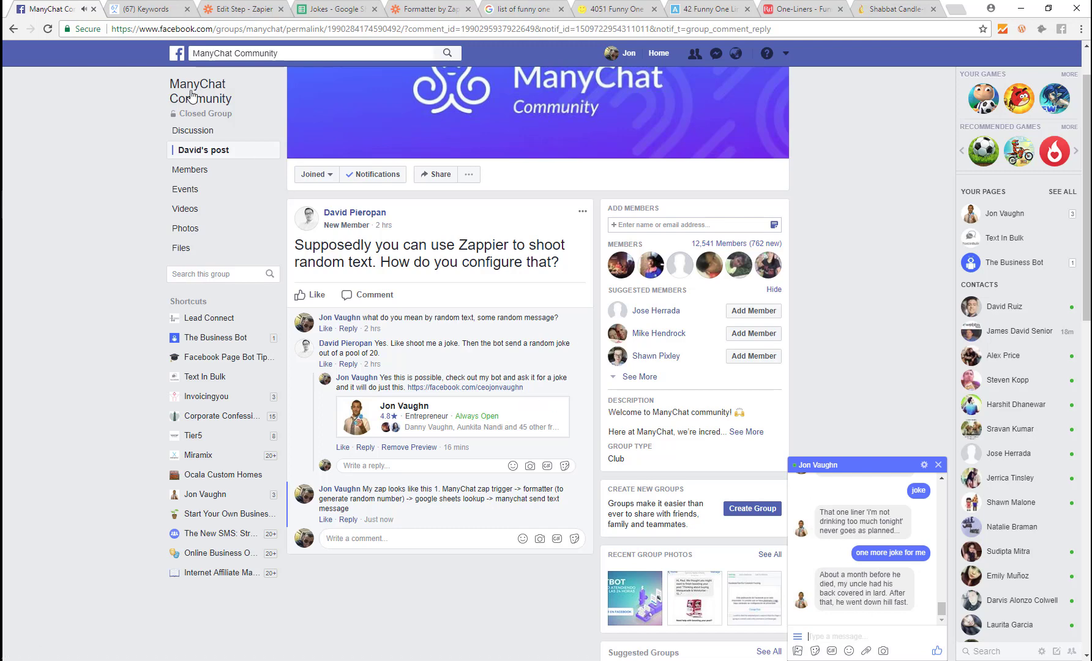
pyautogui.click(346, 11)
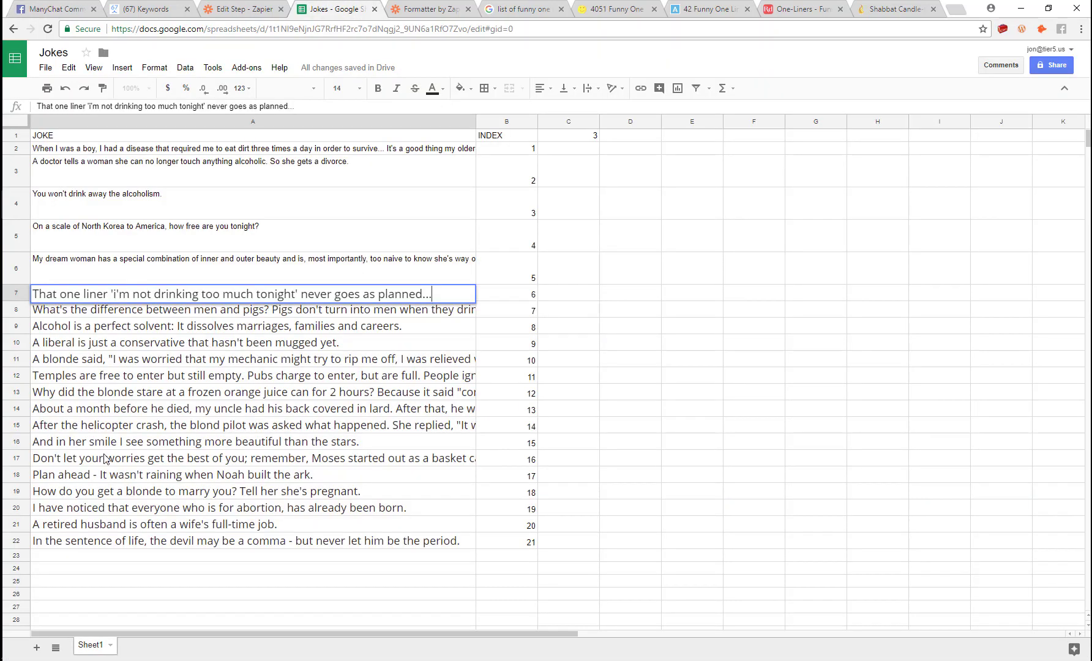
pyautogui.click(88, 411)
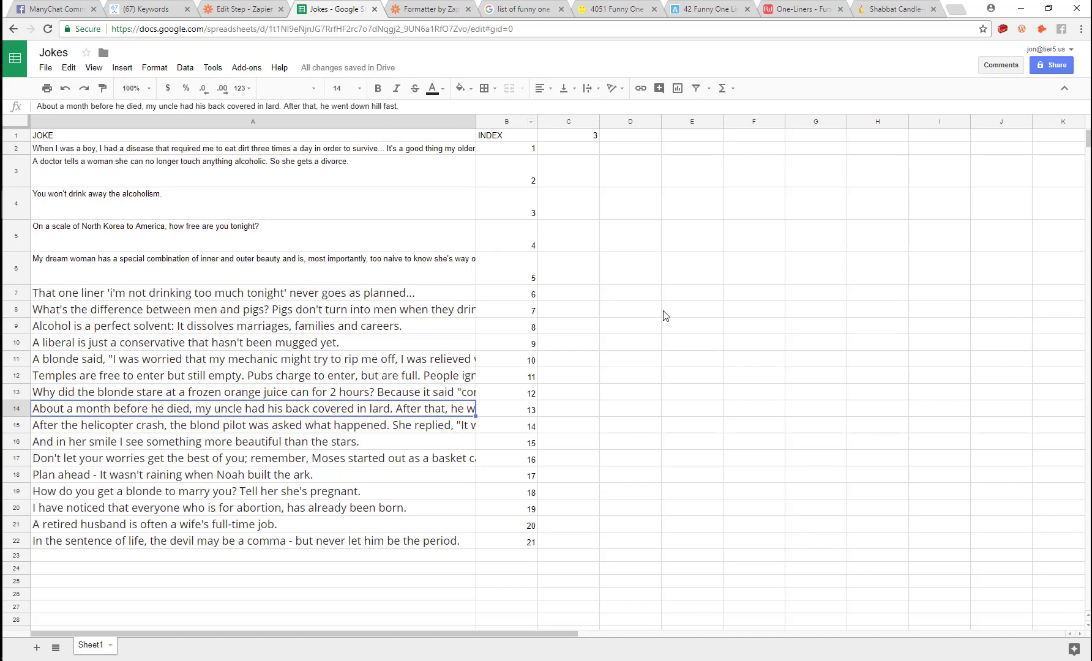
pyautogui.click(54, 8)
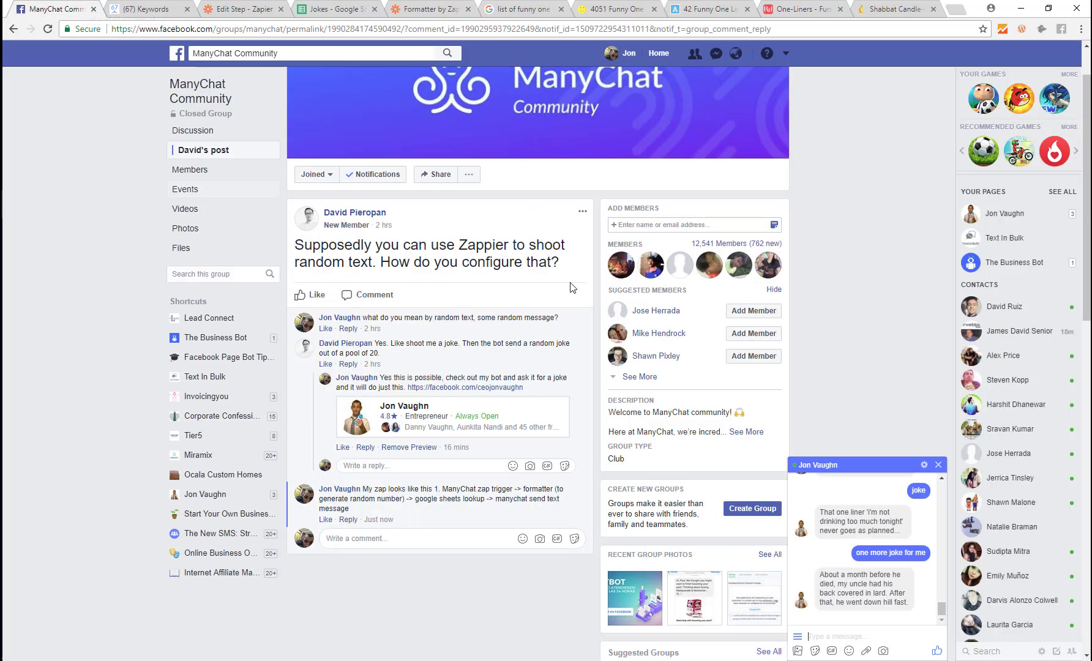